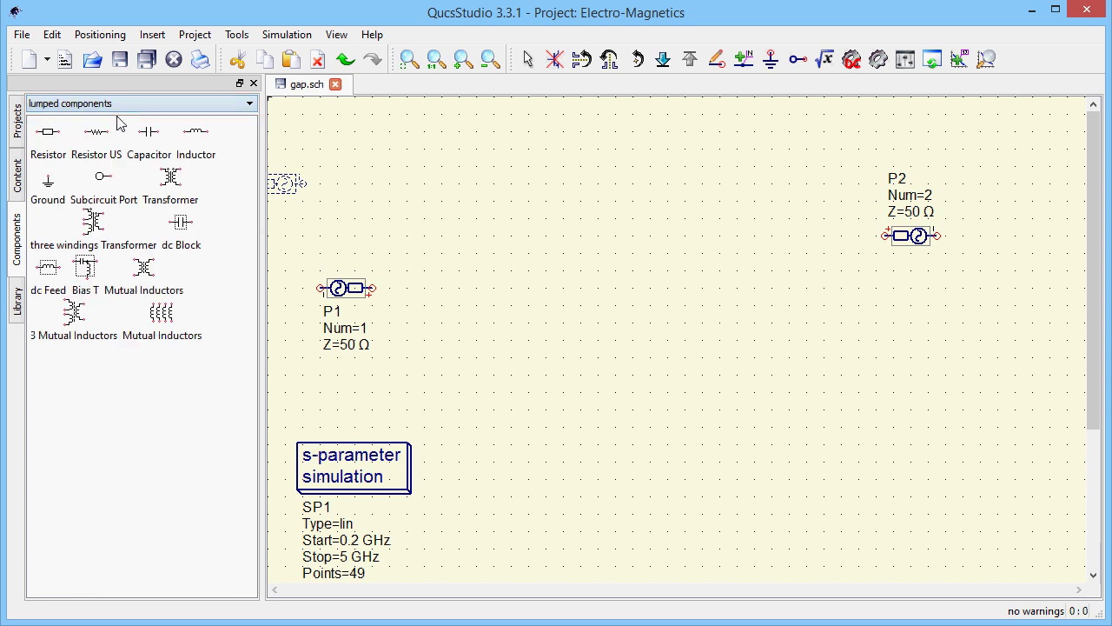
Place a resistor in the upper area between ports P1 and P2, and a capacitor just beside P2's inner terminal.
{"action": "left_click", "coordinate": [54, 139]}
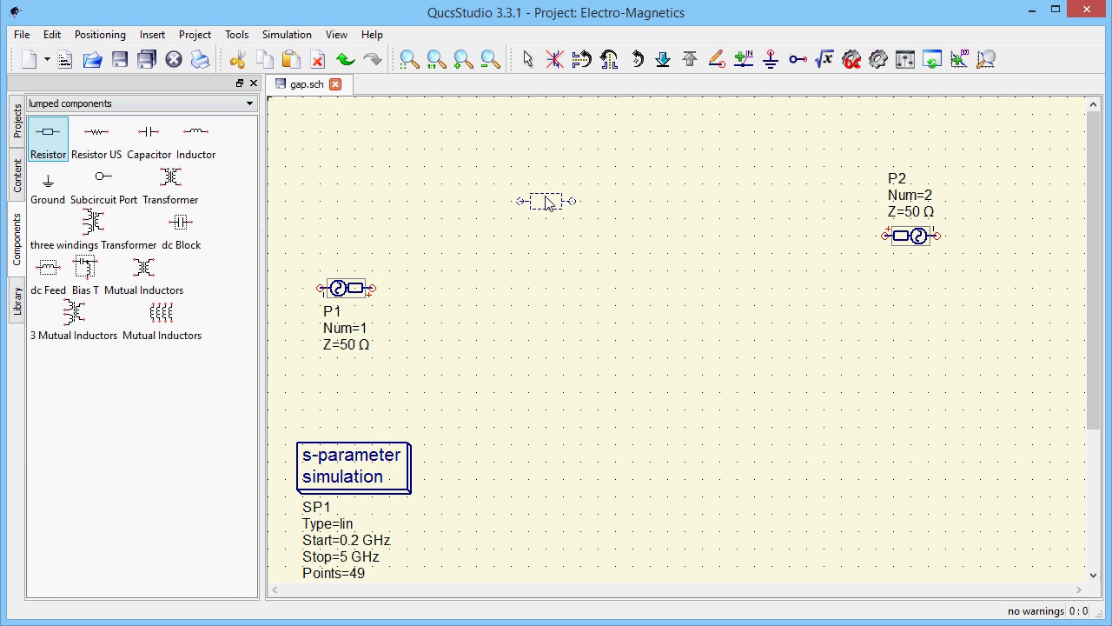
{"action": "left_click", "coordinate": [545, 196]}
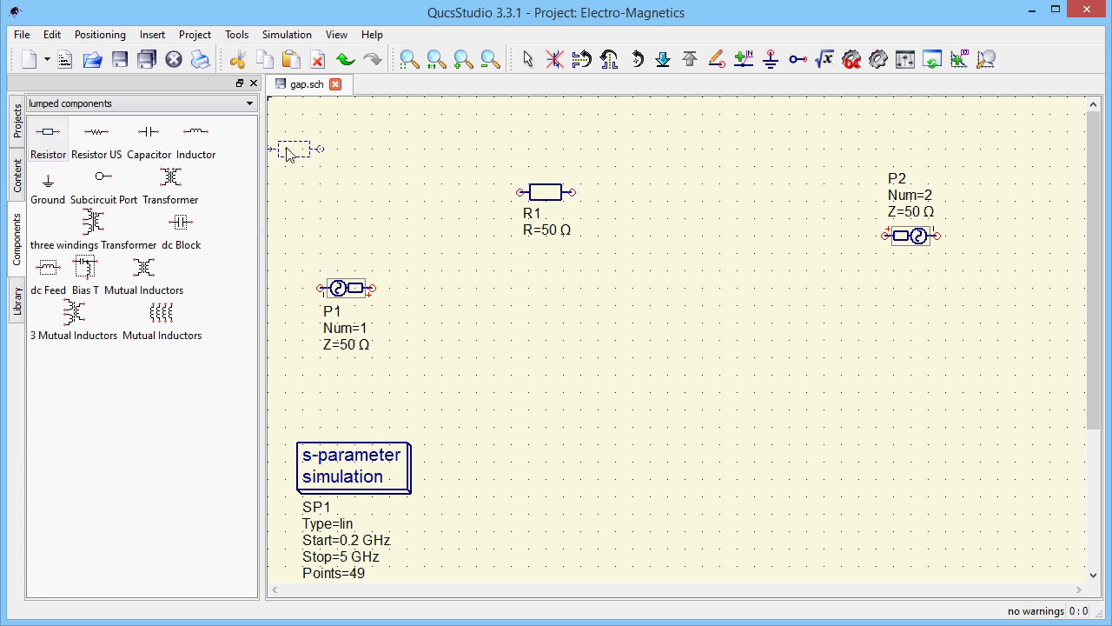
{"action": "left_click", "coordinate": [168, 133]}
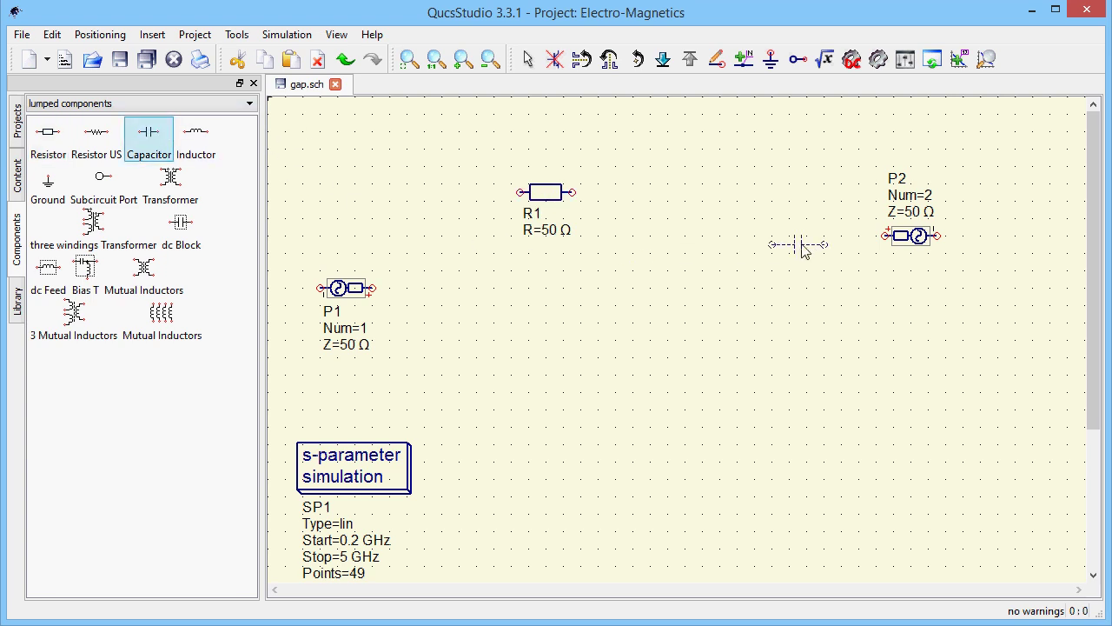
{"action": "left_click", "coordinate": [846, 242]}
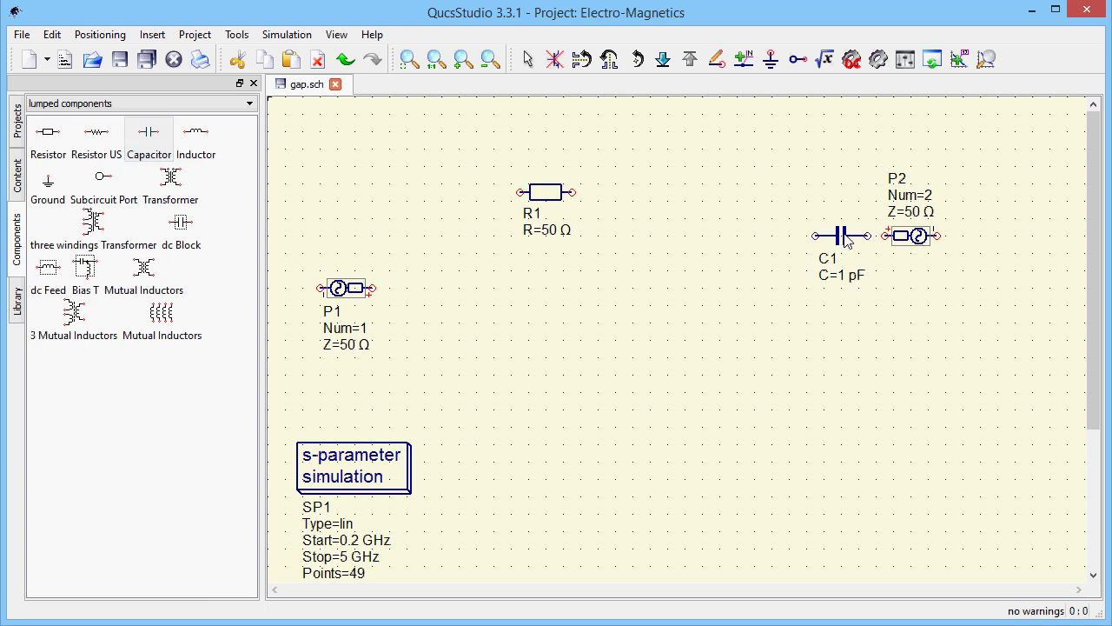
Place a transmission-line substrate beside the s-parameter simulation block.
{"action": "left_click", "coordinate": [134, 104]}
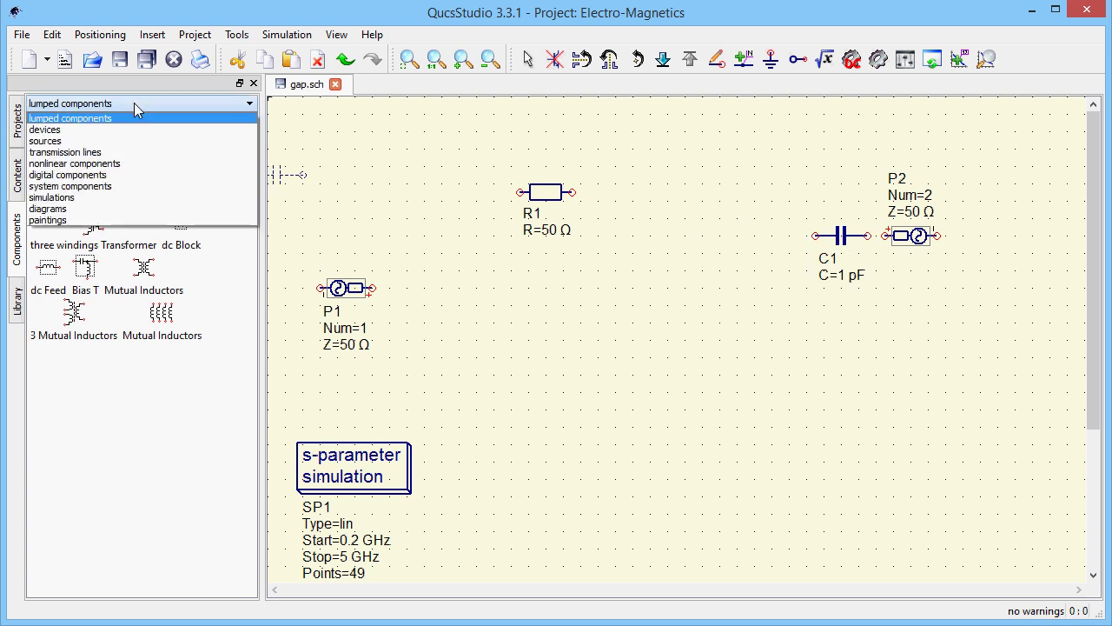
{"action": "left_click", "coordinate": [119, 157]}
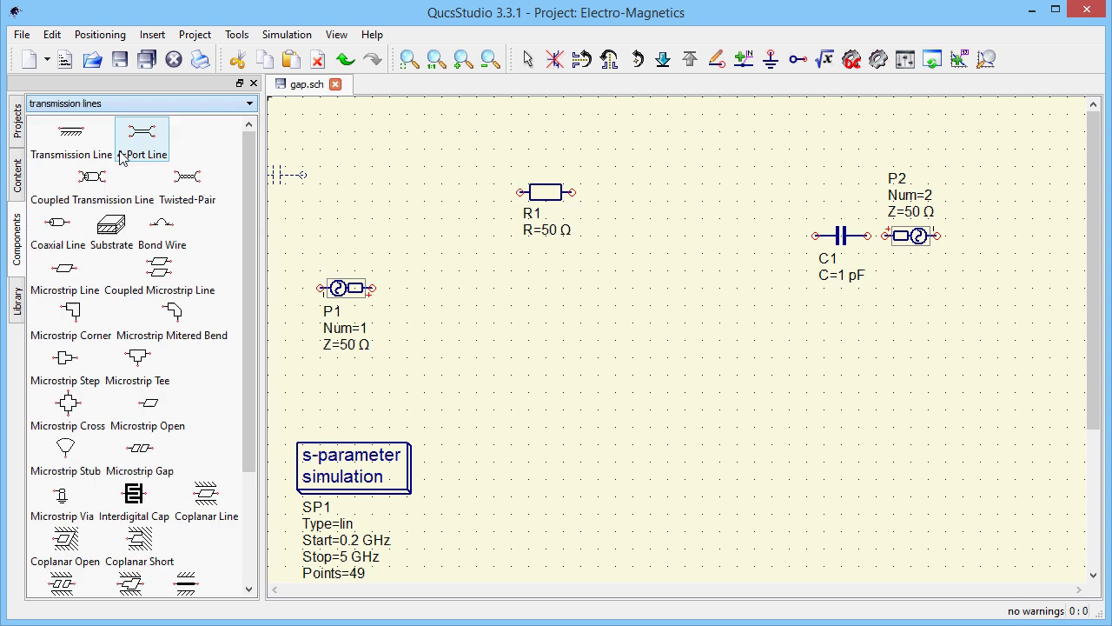
{"action": "left_click", "coordinate": [114, 227]}
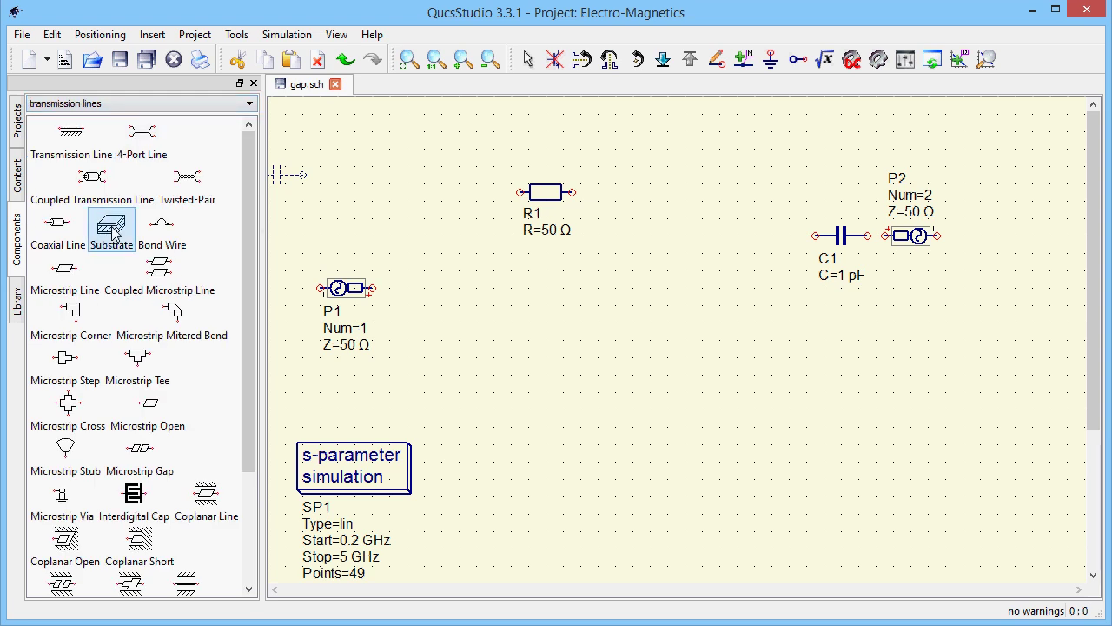
{"action": "left_click", "coordinate": [453, 439]}
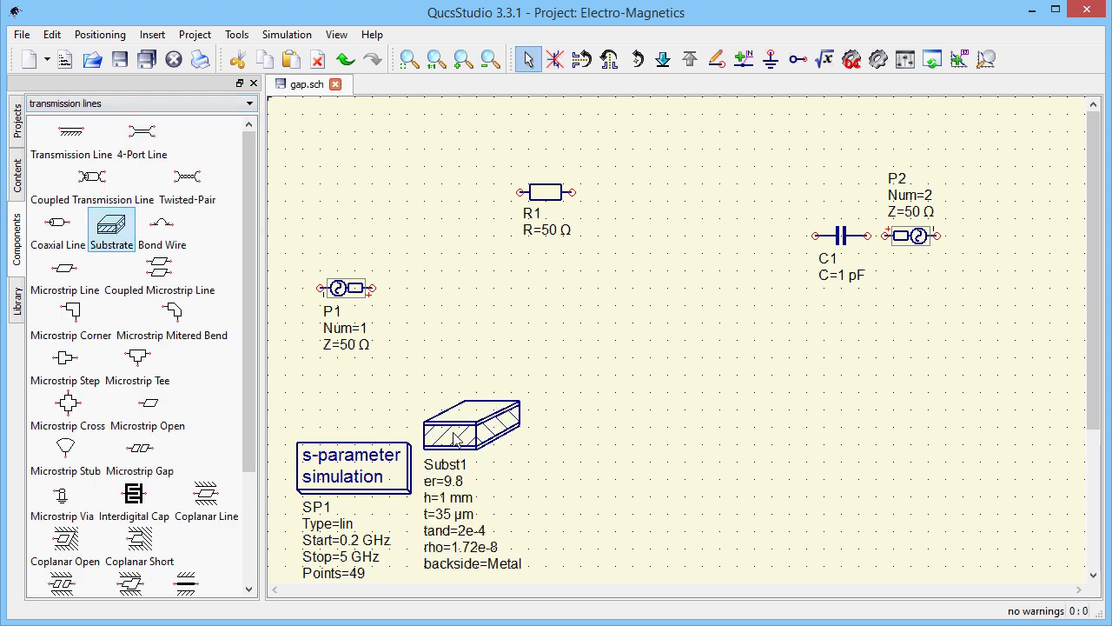
Rename the substrate as FR4 and set its er to 4.5 and its height h to 0.6 mm.
{"action": "double_click", "coordinate": [457, 470]}
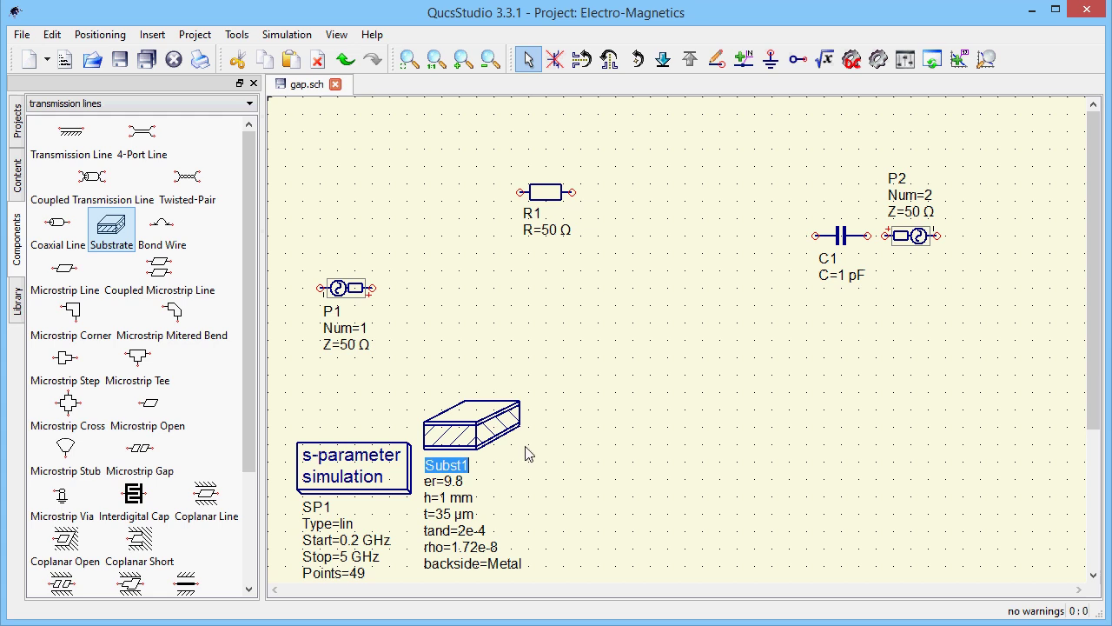
{"action": "type", "text": "FR4"}
{"action": "key", "text": "Tab"}
{"action": "type", "text": "4"}
{"action": "key", "text": "Tab"}
{"action": "key", "text": "Left"}
{"action": "key", "text": "Delete"}
{"action": "type", "text": "0.6"}
{"action": "key", "text": "Return"}
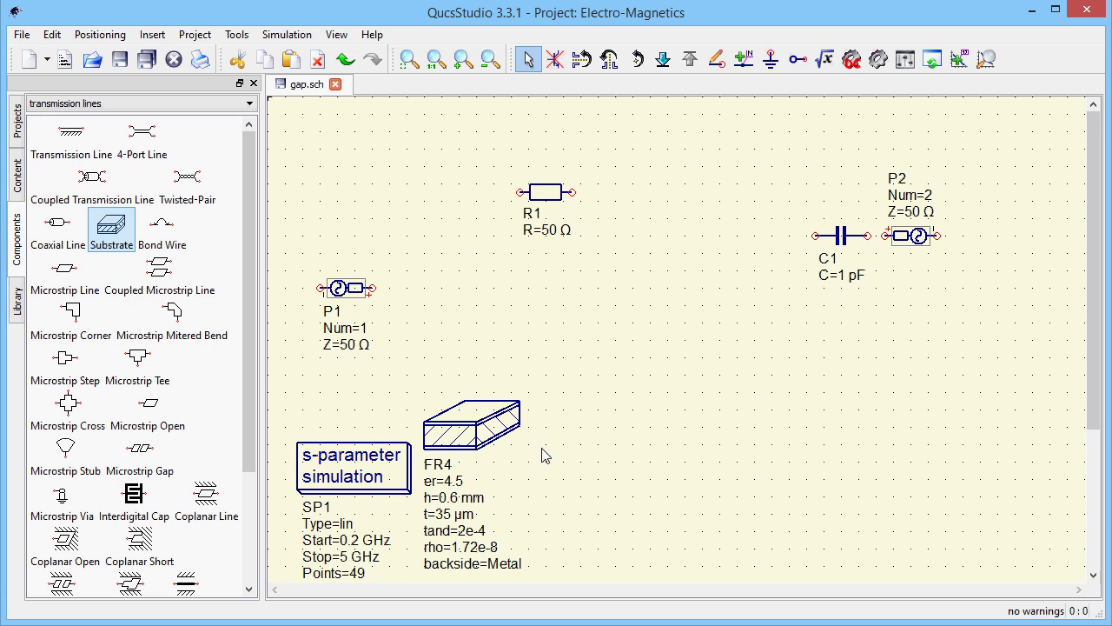
Place a coupled microstrip line between the ports, with a single microstrip line on each side and a microstrip open beside its lower output terminal.
{"action": "left_click", "coordinate": [187, 276]}
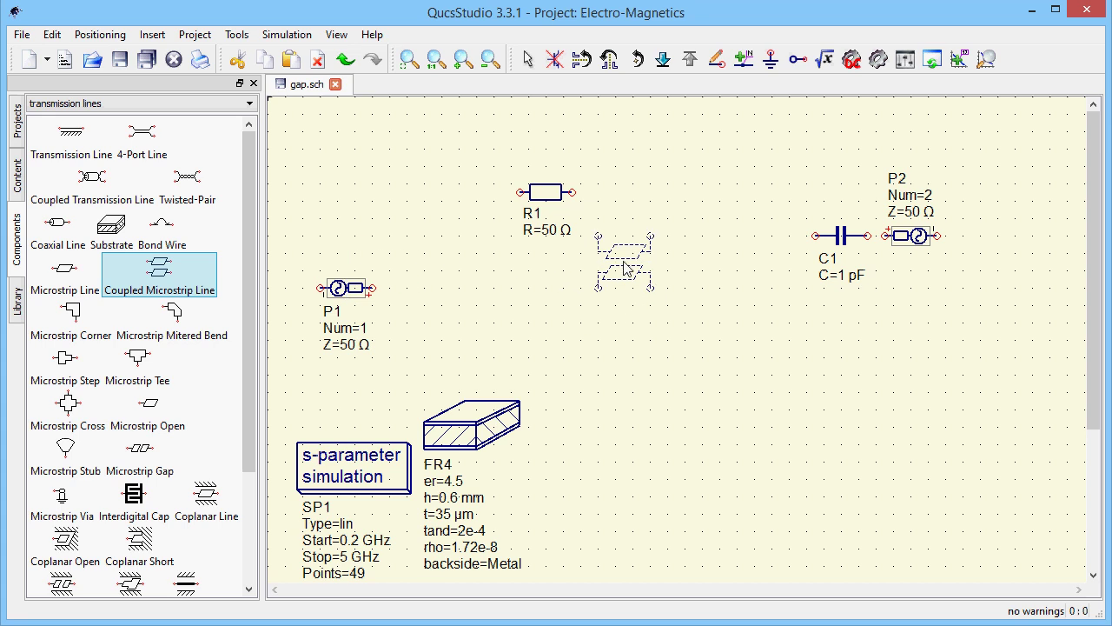
{"action": "left_click", "coordinate": [620, 260]}
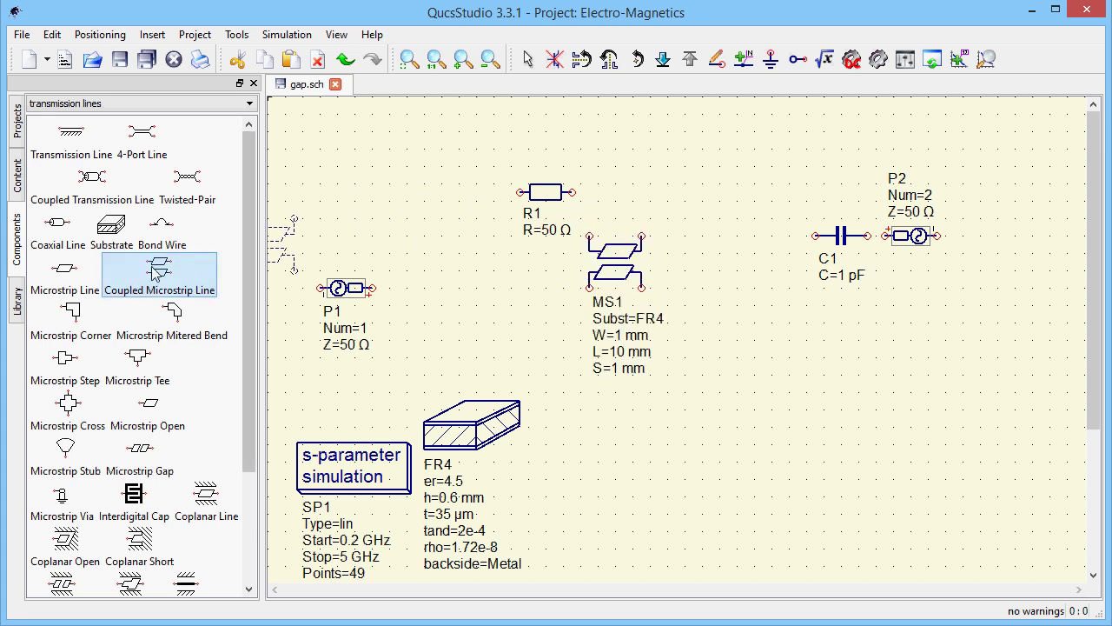
{"action": "left_click", "coordinate": [90, 273]}
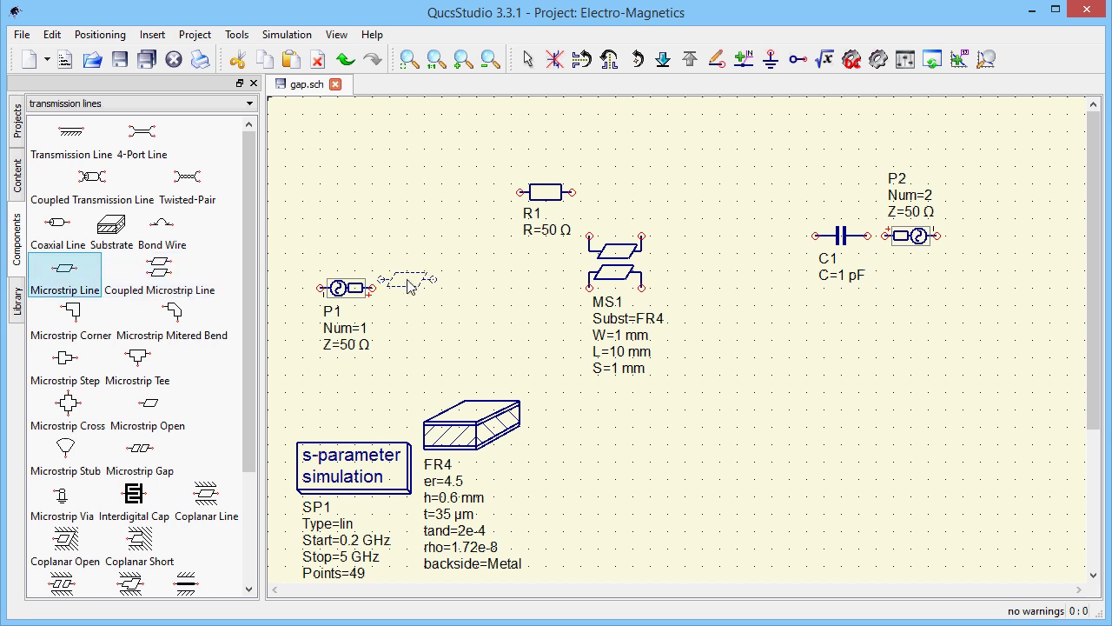
{"action": "left_click", "coordinate": [485, 292]}
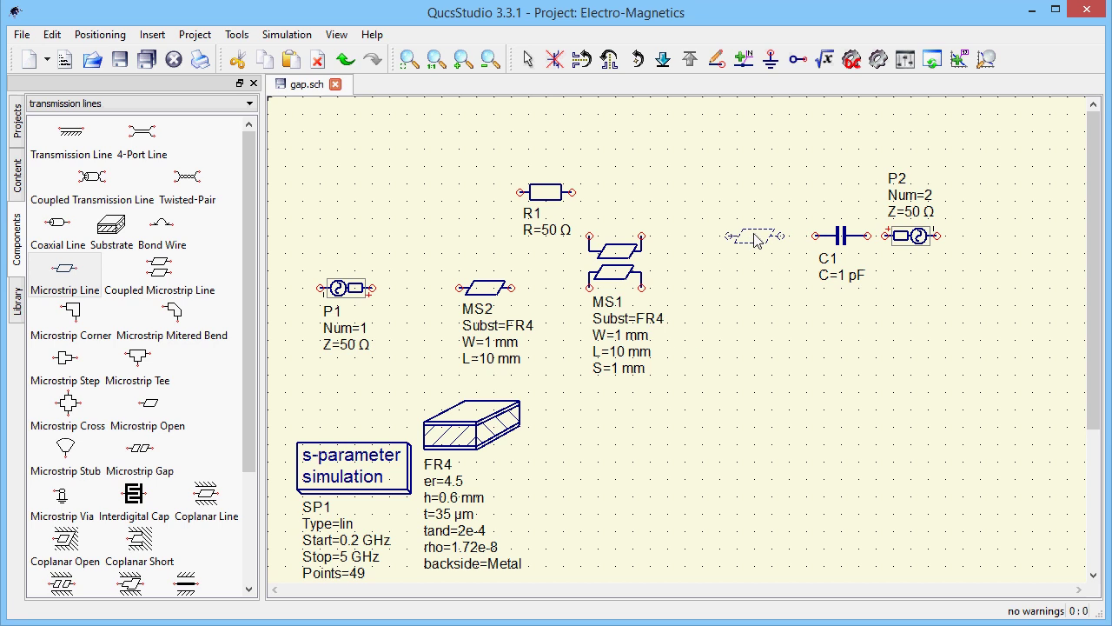
{"action": "left_click", "coordinate": [755, 234]}
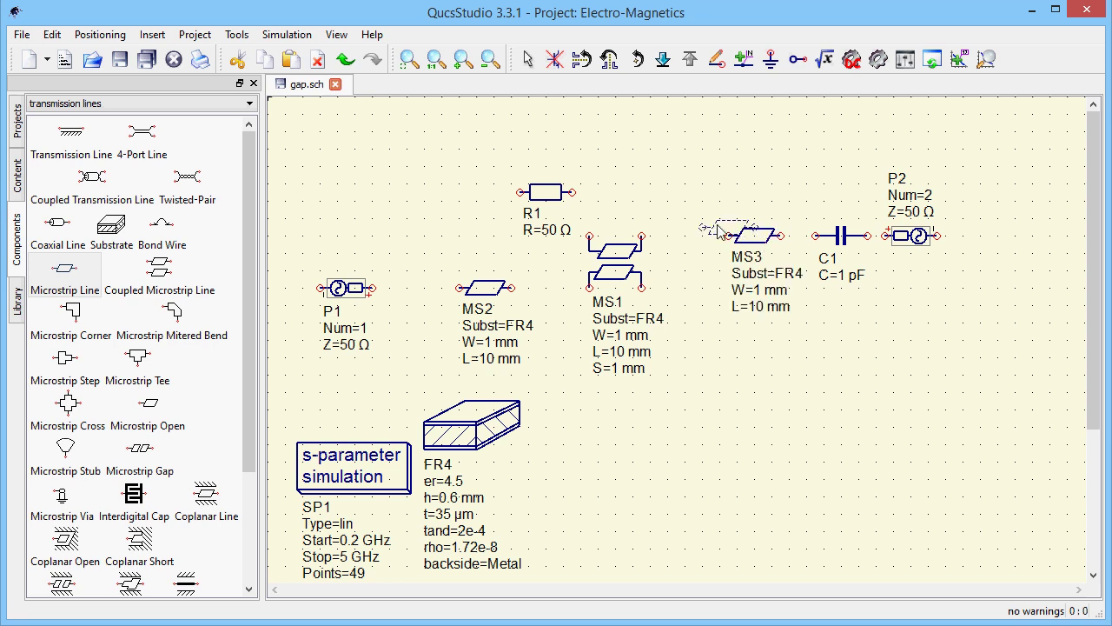
{"action": "left_click", "coordinate": [176, 408]}
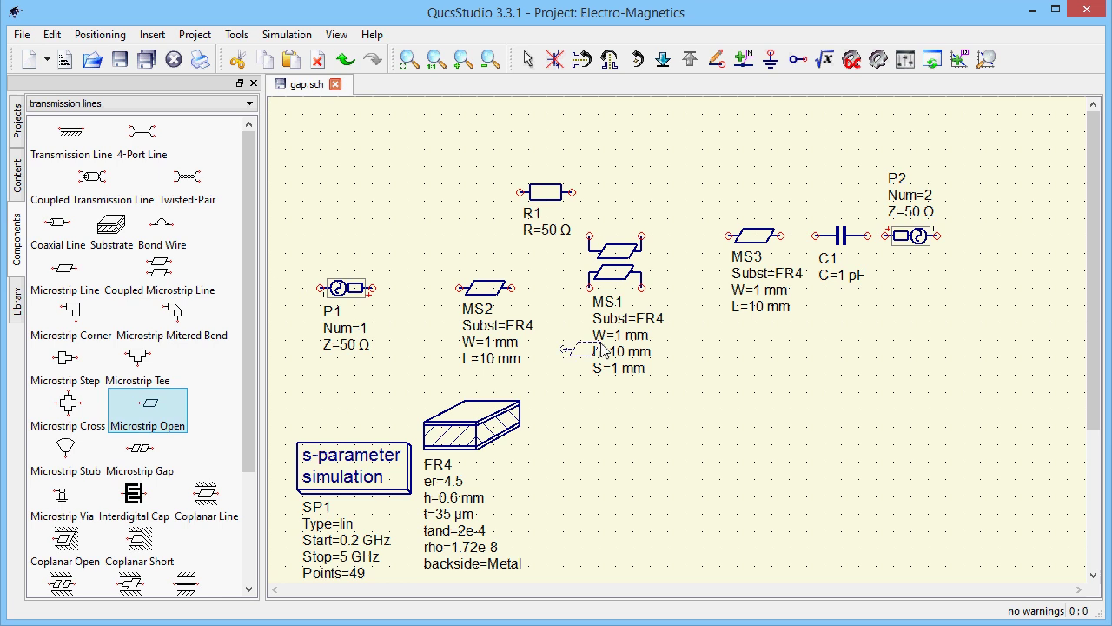
{"action": "left_click", "coordinate": [694, 293]}
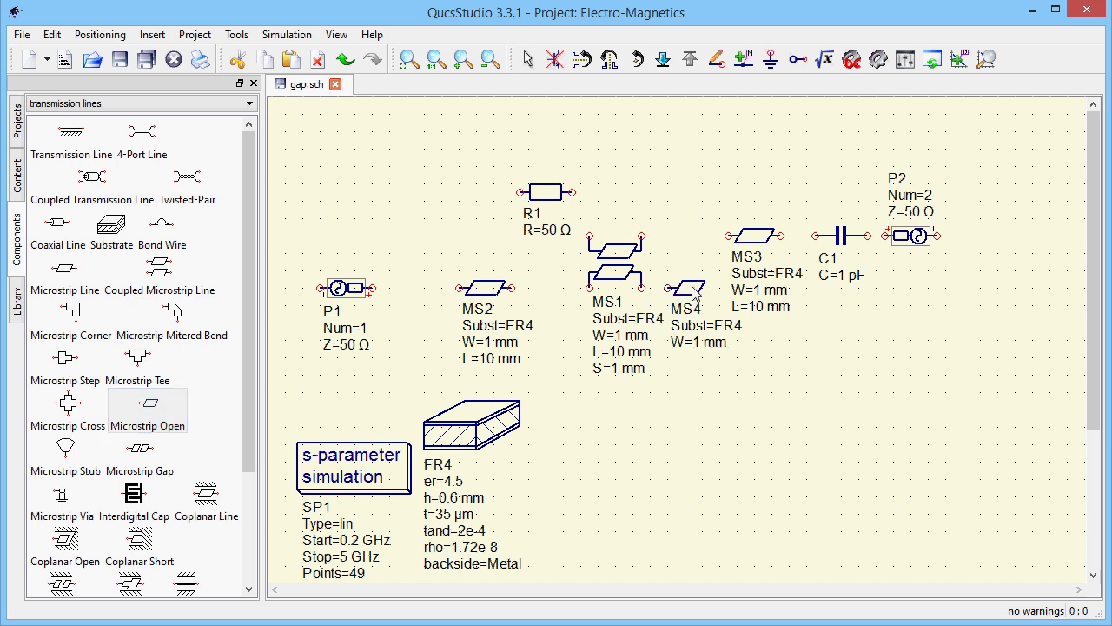
Ground the outer terminals of P1, P2 and R1, and automatically wire the remaining open nodes together.
{"action": "left_click", "coordinate": [779, 68]}
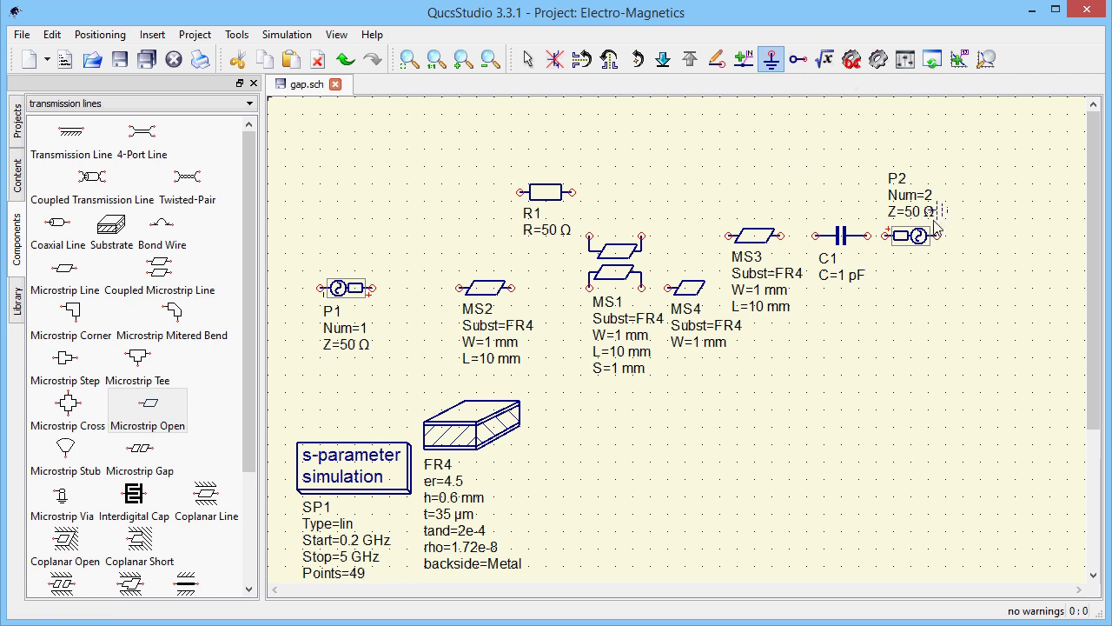
{"action": "left_click", "coordinate": [946, 244]}
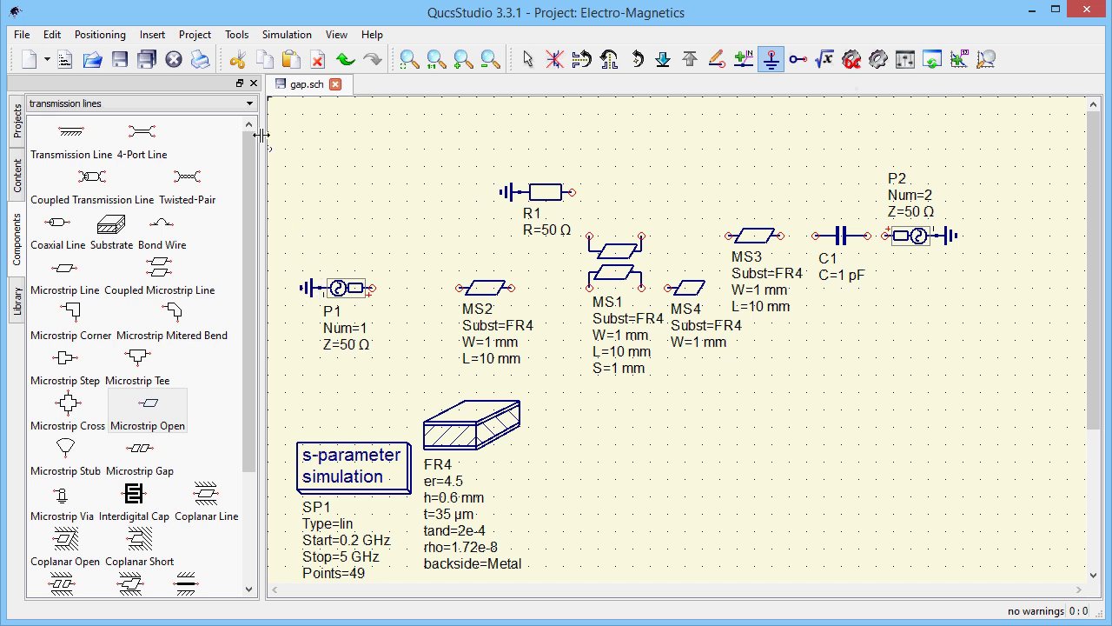
{"action": "left_click", "coordinate": [149, 39]}
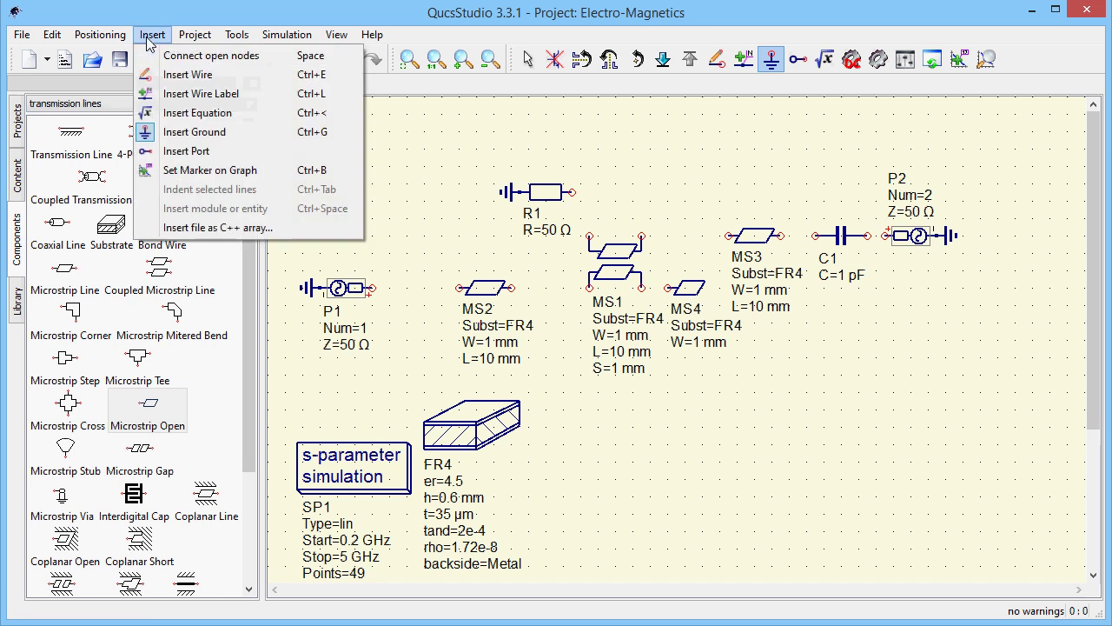
{"action": "left_click", "coordinate": [276, 57]}
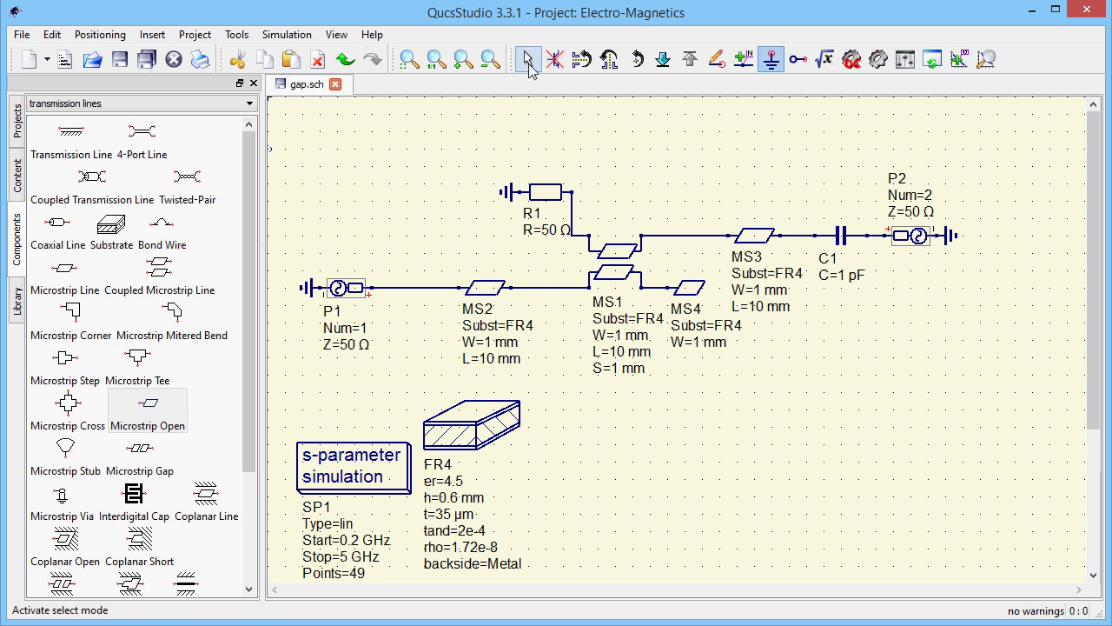
{"action": "left_click", "coordinate": [530, 59]}
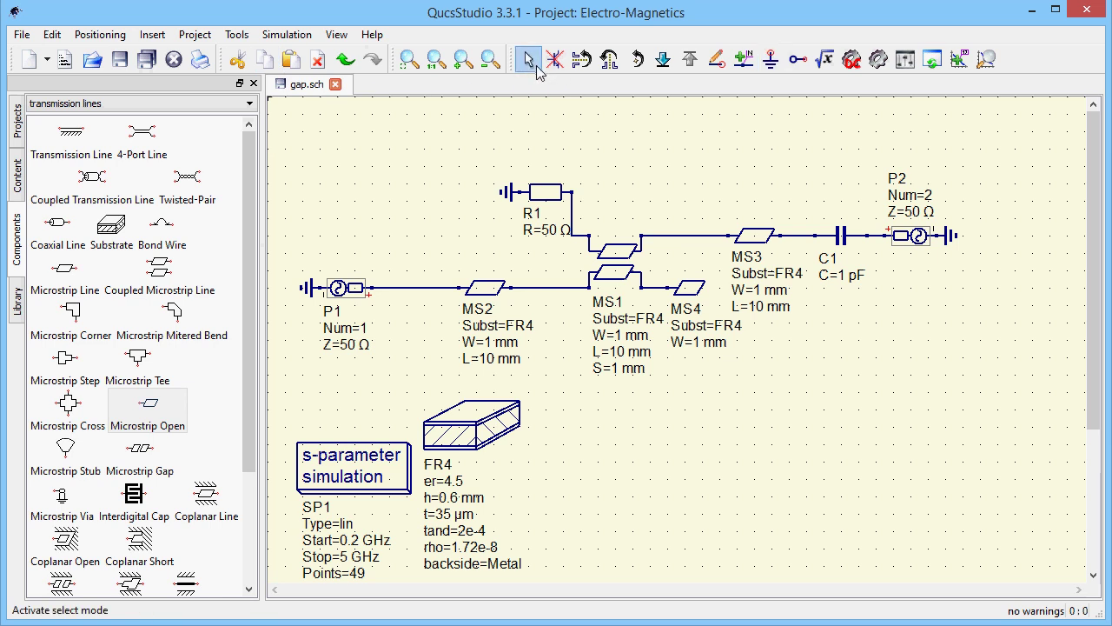
Set the length L of the coupled microstrip line MS1 to 20 mm and its spacing S to 0.1 mm.
{"action": "double_click", "coordinate": [626, 352]}
{"action": "key", "text": "Left"}
{"action": "key", "text": "Delete"}
{"action": "type", "text": "2"}
{"action": "key", "text": "Tab"}
{"action": "key", "text": "Left"}
{"action": "type", "text": "0."}
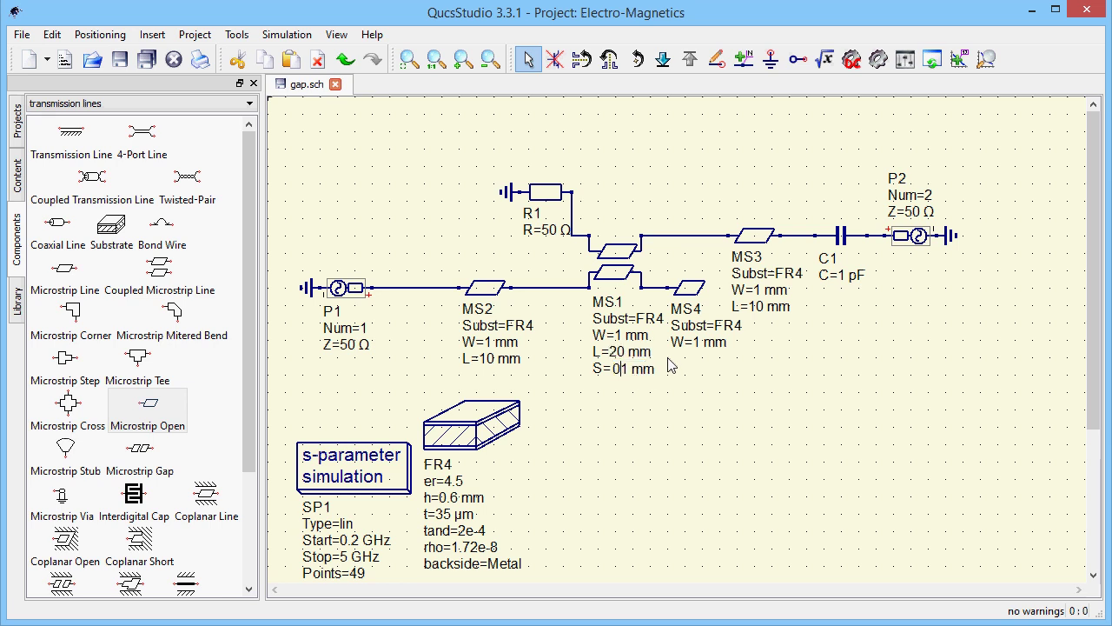
Set the capacitance of C1 to 5 pF.
{"action": "left_click", "coordinate": [851, 276]}
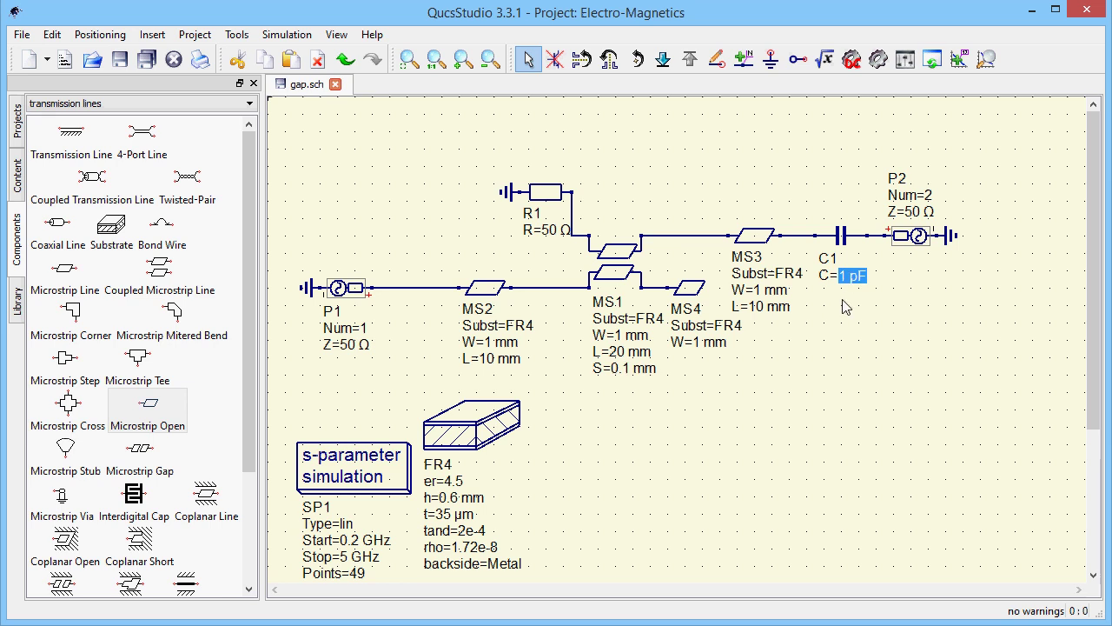
{"action": "key", "text": "Home"}
{"action": "key", "text": "Delete"}
{"action": "type", "text": "5"}
{"action": "key", "text": "Return"}
Create a PCB layout from the schematic and set the excitation range in its document settings to DC free.
{"action": "left_click", "coordinate": [247, 37]}
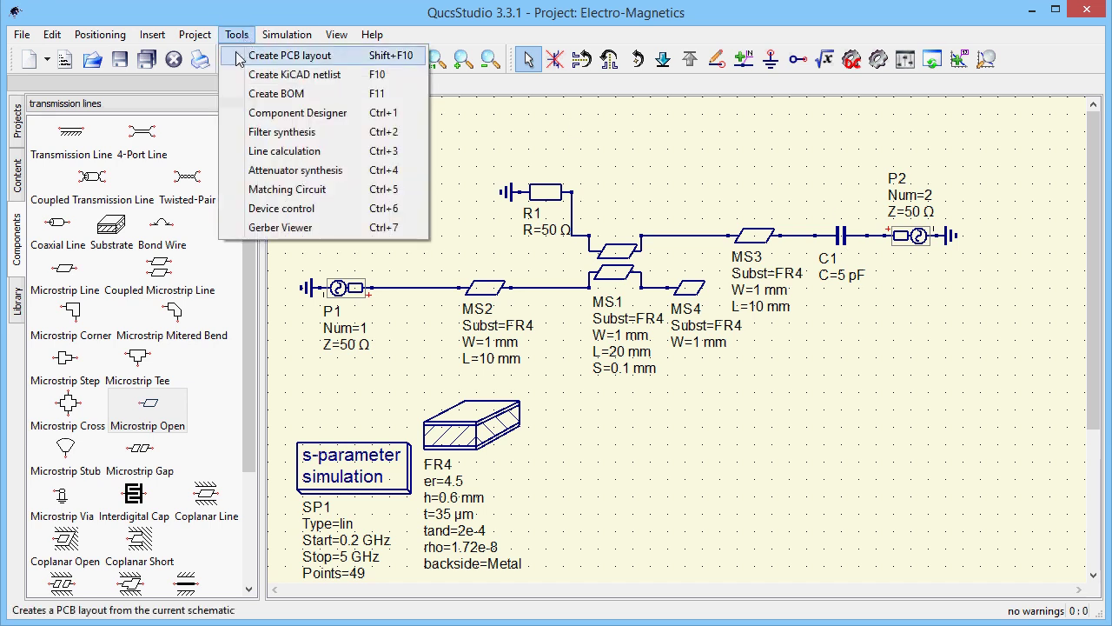
{"action": "left_click", "coordinate": [355, 56]}
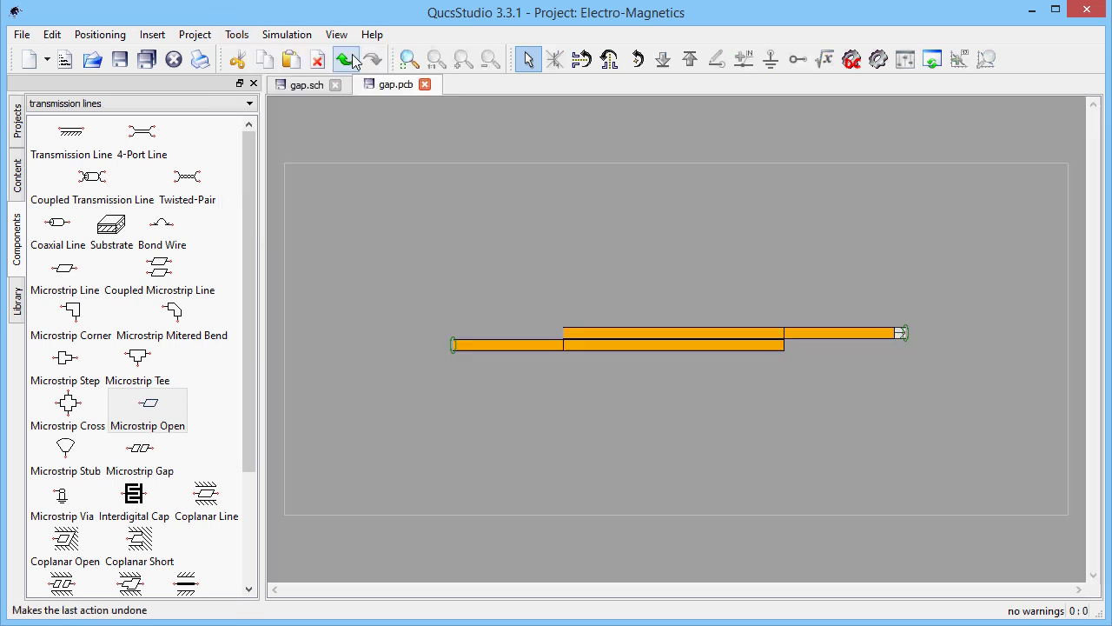
{"action": "left_click", "coordinate": [27, 35]}
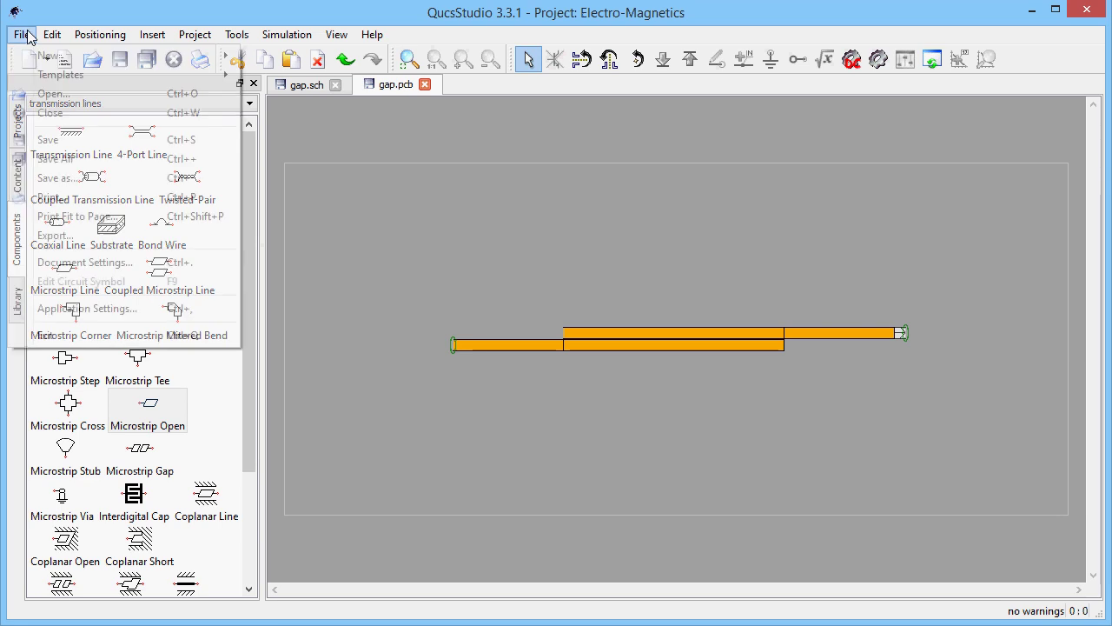
{"action": "mouse_move", "coordinate": [52, 34]}
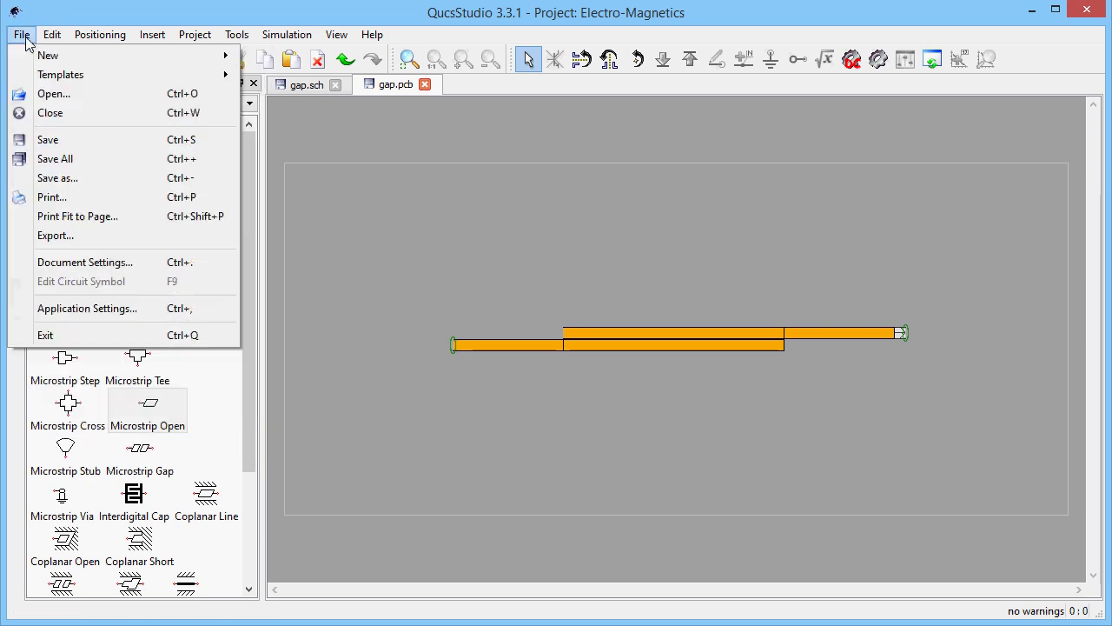
{"action": "left_click", "coordinate": [144, 262]}
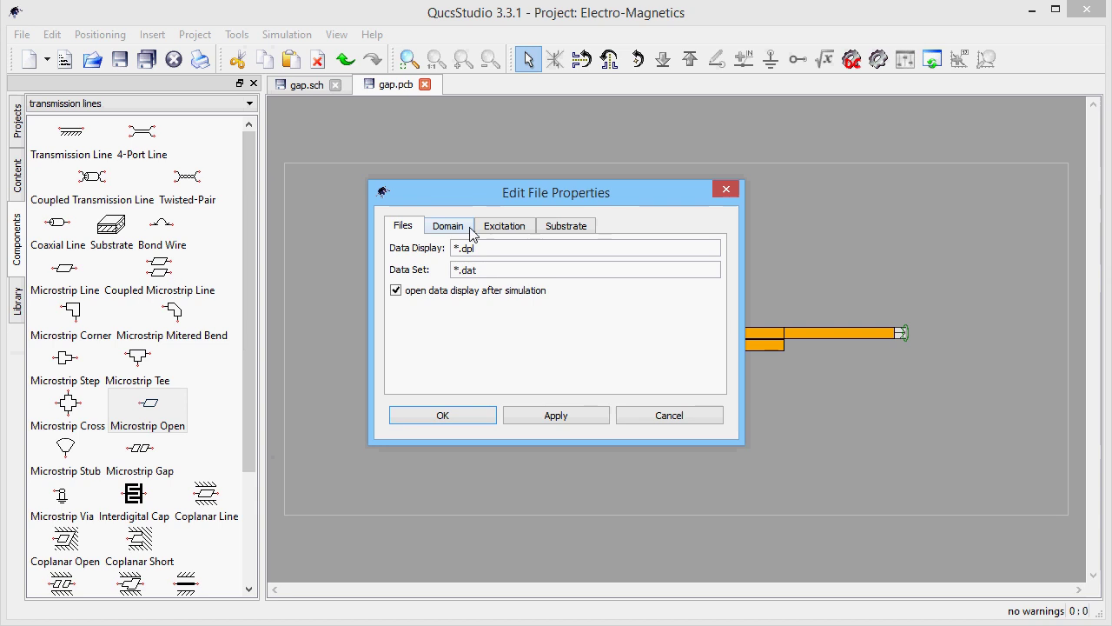
{"action": "left_click", "coordinate": [504, 226]}
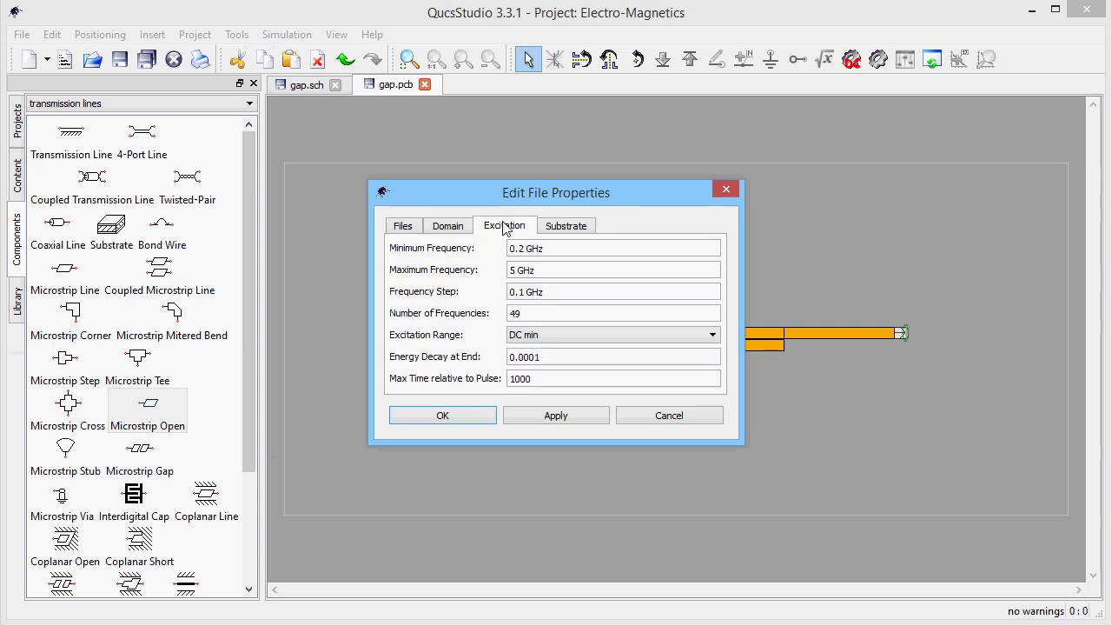
{"action": "left_click", "coordinate": [563, 341]}
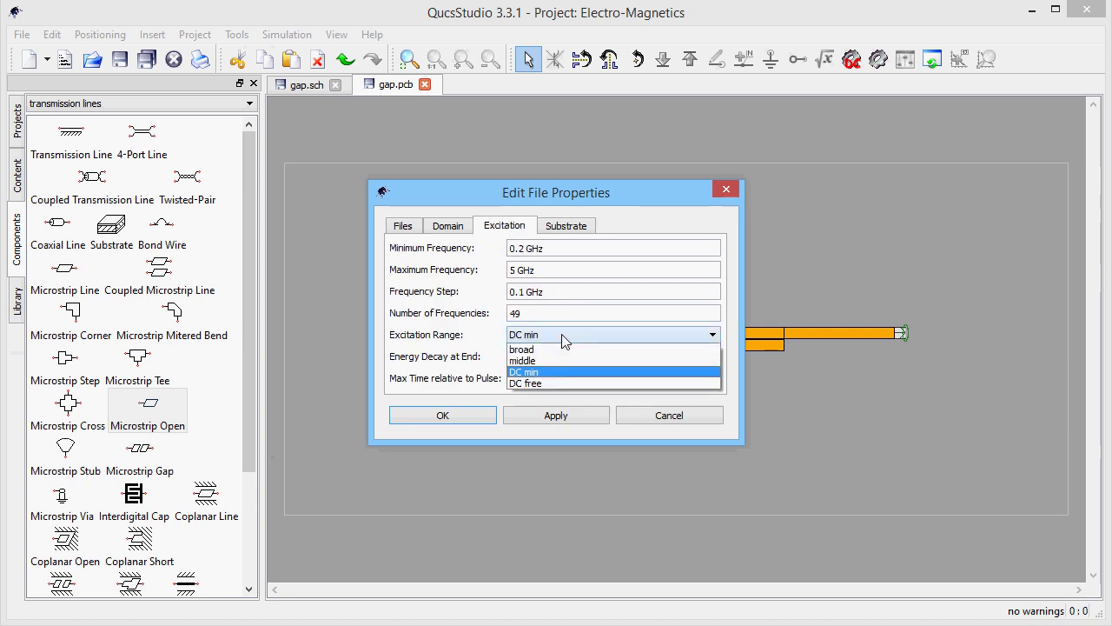
{"action": "left_click", "coordinate": [556, 386]}
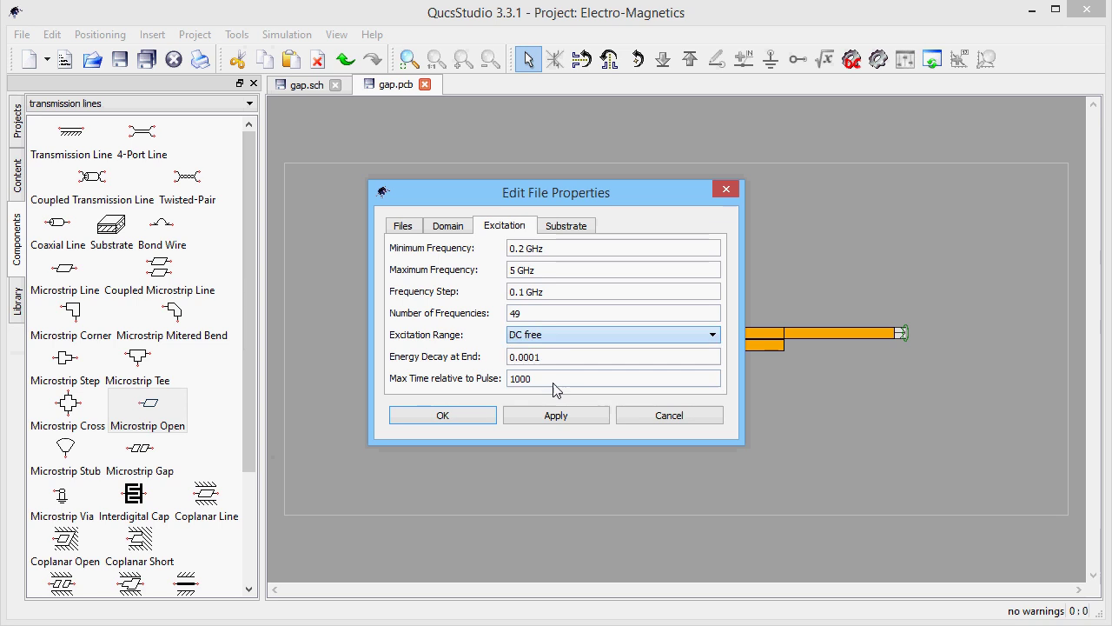
{"action": "left_click", "coordinate": [476, 418]}
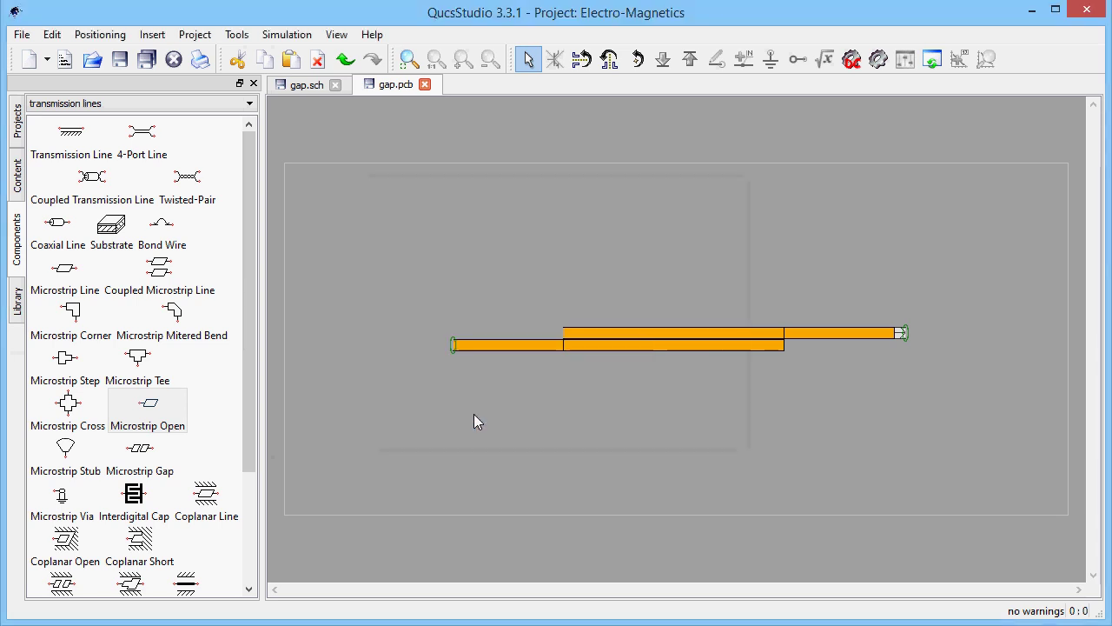
Run the electromagnetic simulation of the gap layout.
{"action": "left_click", "coordinate": [884, 65]}
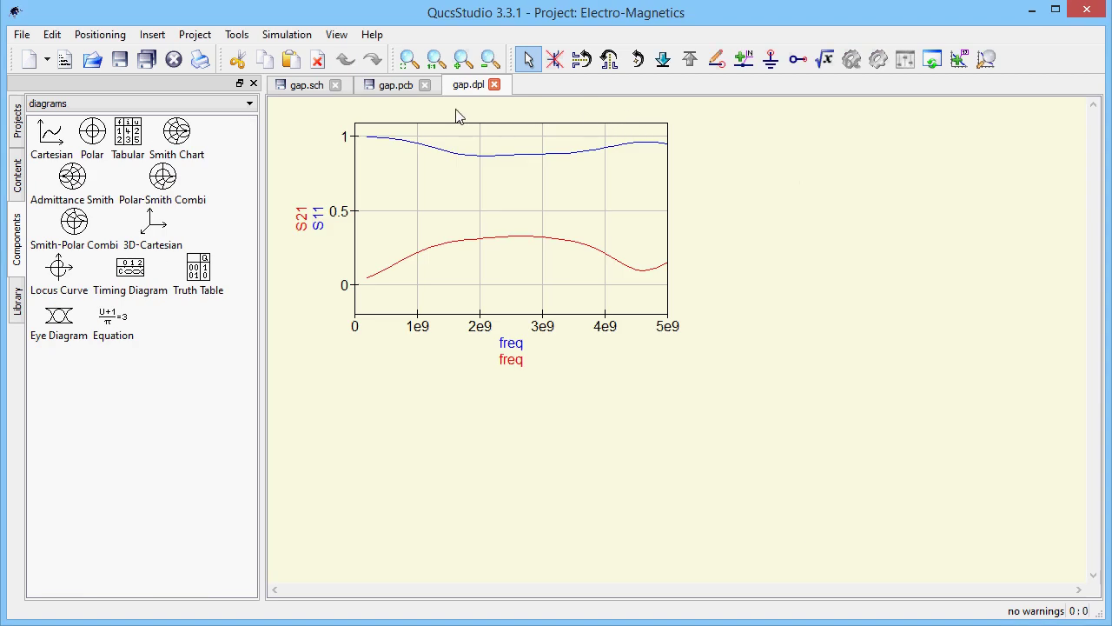
Create a new empty layout document.
{"action": "left_click", "coordinate": [25, 37]}
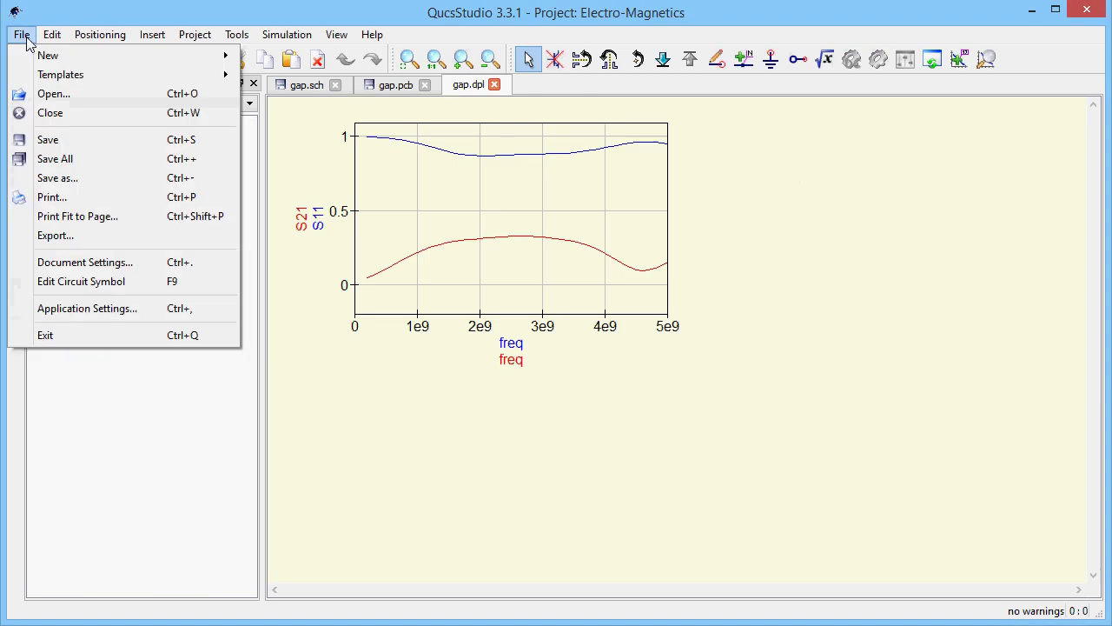
{"action": "mouse_move", "coordinate": [29, 59]}
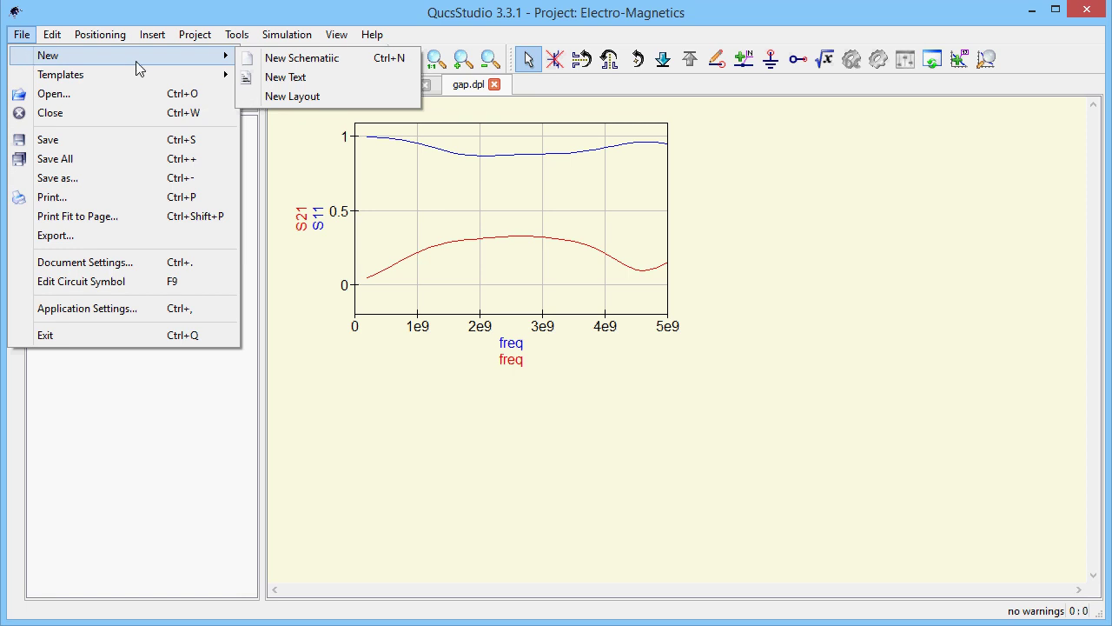
{"action": "left_click", "coordinate": [329, 99]}
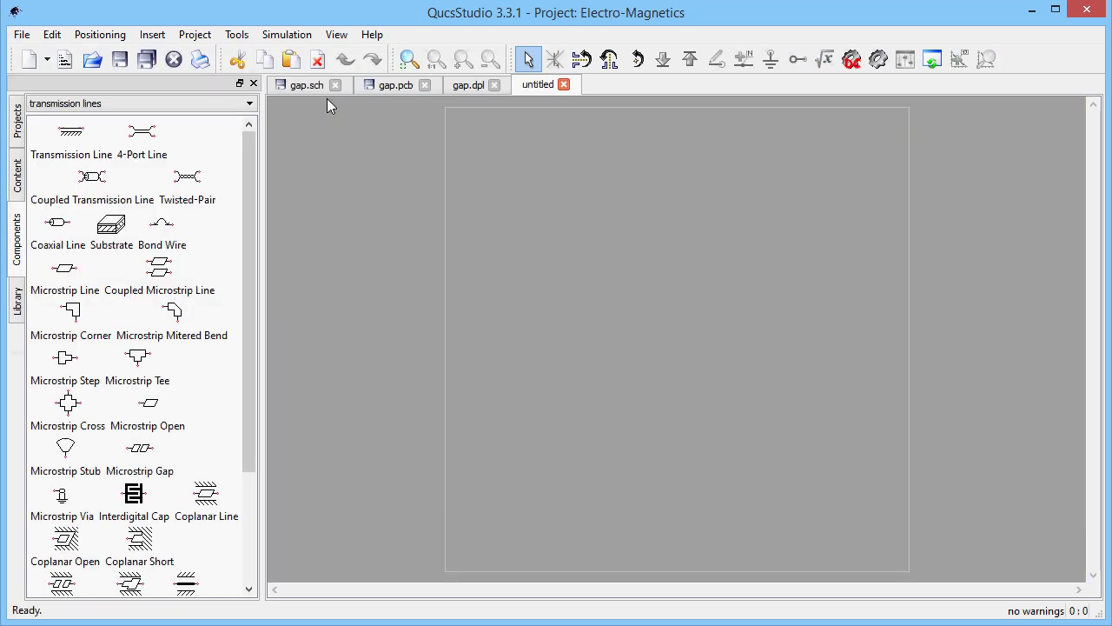
Place a horizontal microstrip line in the layout and lengthen it to about 40 mm, keeping it 1 mm wide.
{"action": "left_click", "coordinate": [68, 274]}
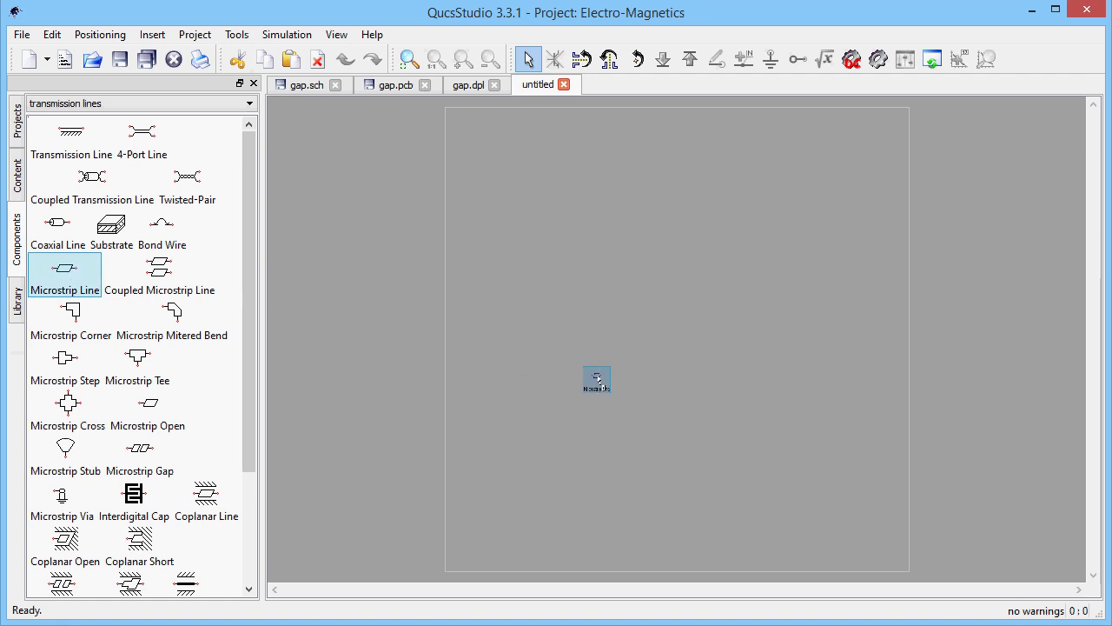
{"action": "left_click", "coordinate": [602, 397]}
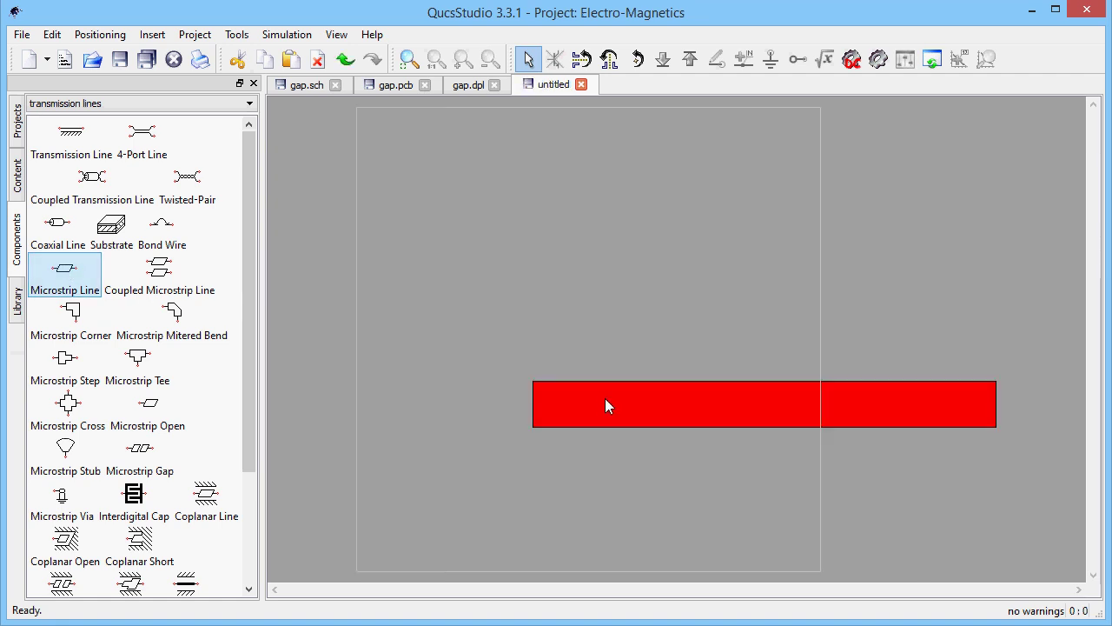
{"action": "double_click", "coordinate": [606, 406]}
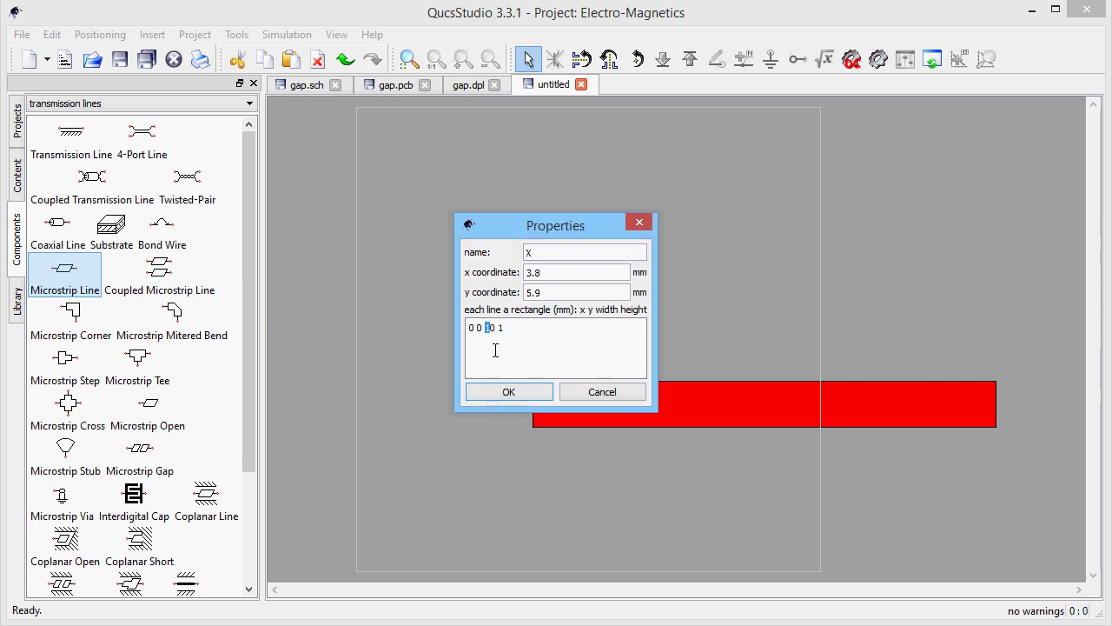
{"action": "left_click", "coordinate": [497, 390]}
Place a second microstrip line above the first one and rotate it 90° counter-clockwise.
{"action": "left_click", "coordinate": [159, 265]}
{"action": "left_click_drag", "start_coordinate": [65, 267], "coordinate": [702, 275]}
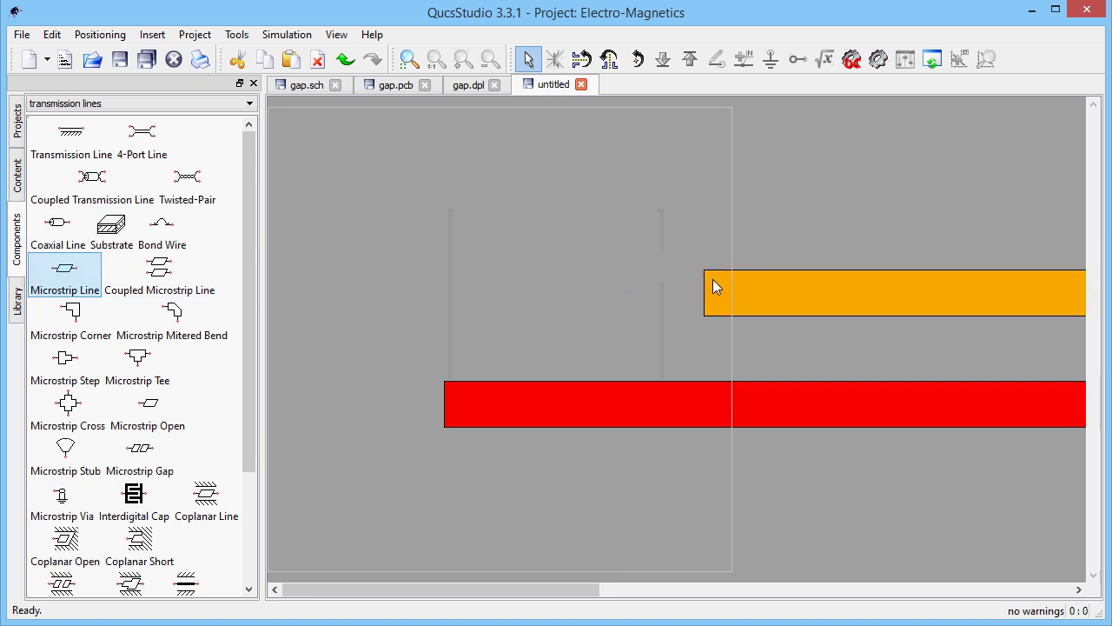
{"action": "left_click", "coordinate": [722, 282]}
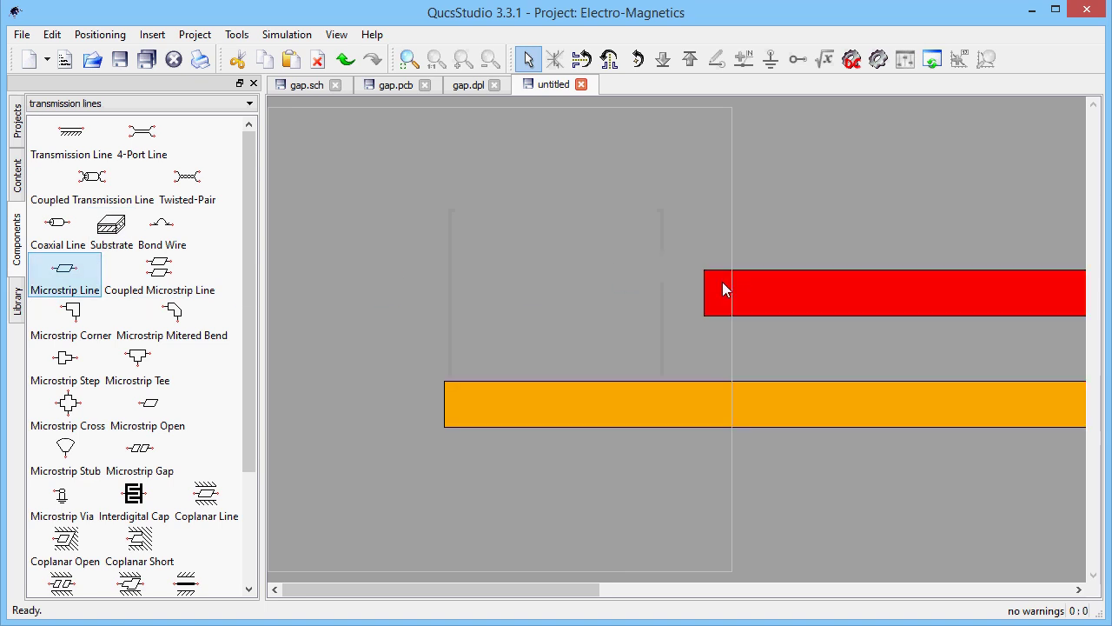
{"action": "left_click", "coordinate": [638, 59]}
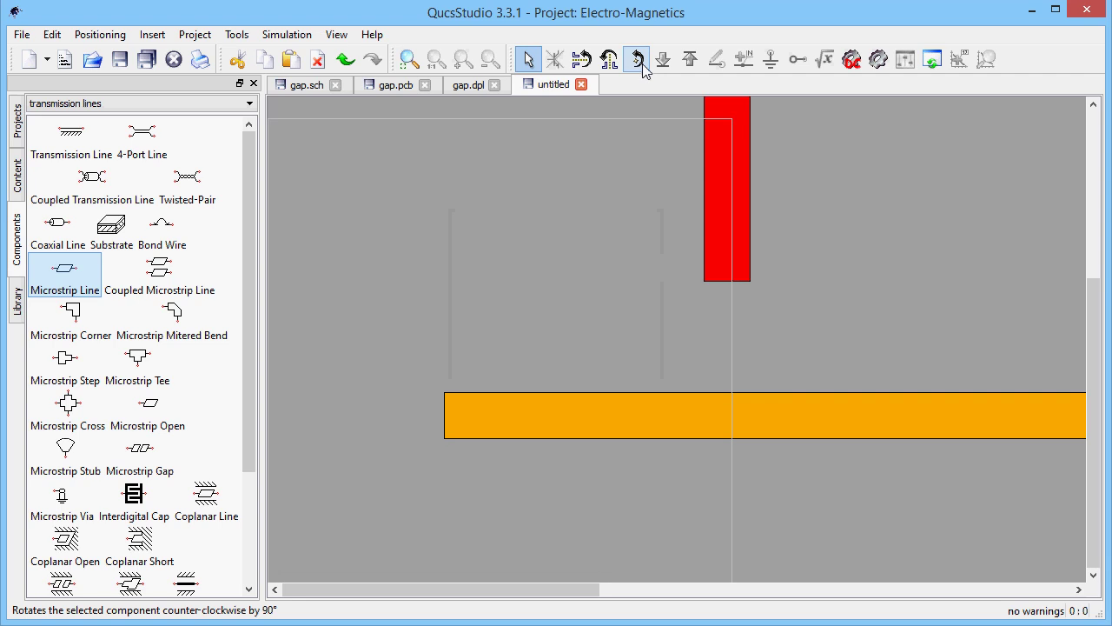
Lengthen the vertical line to about 20 mm and attach its lower end to the middle of the horizontal line.
{"action": "double_click", "coordinate": [741, 203]}
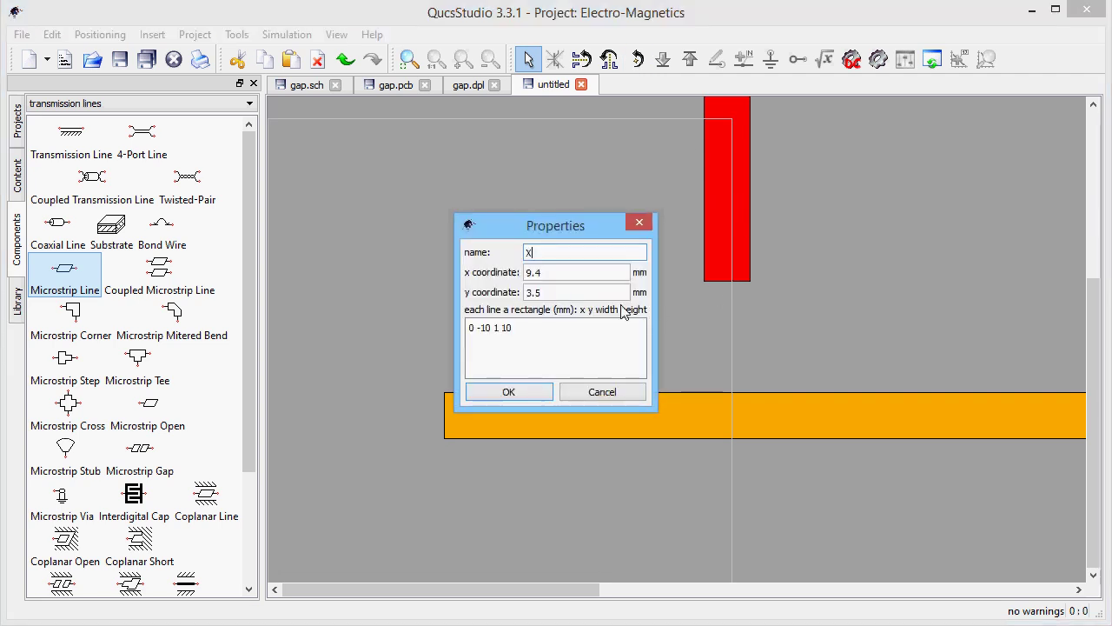
{"action": "left_click", "coordinate": [502, 327]}
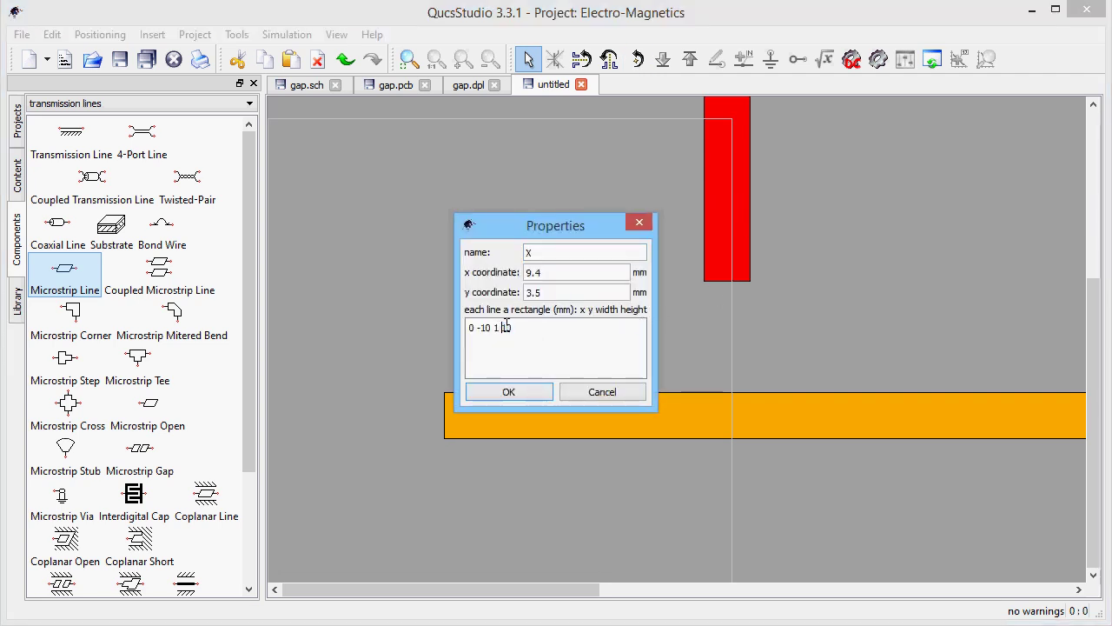
{"action": "left_click", "coordinate": [531, 392]}
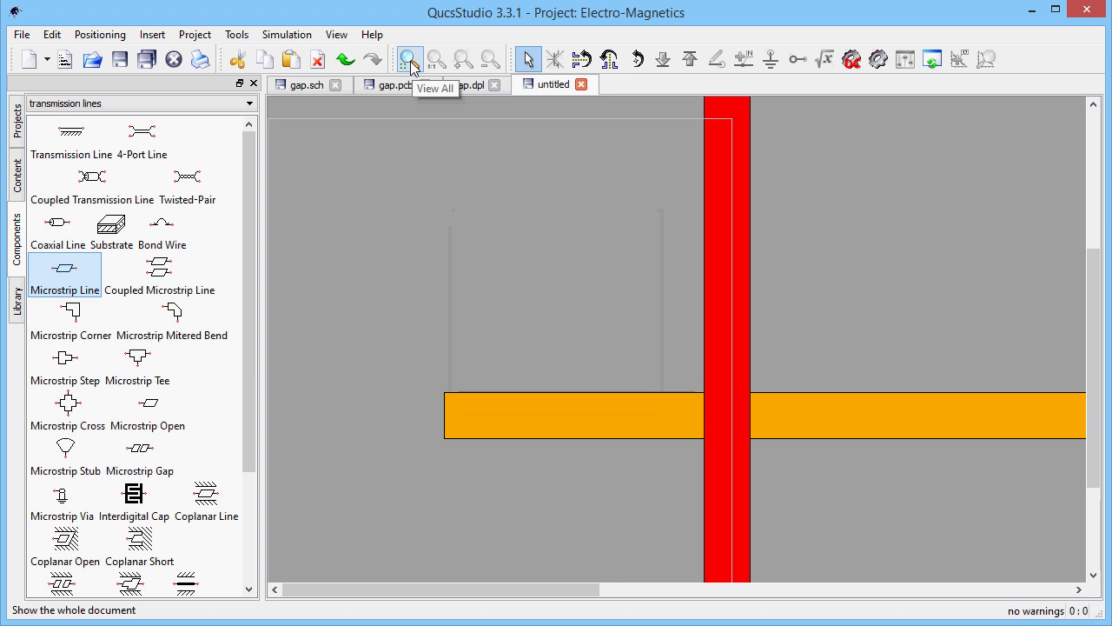
{"action": "left_click", "coordinate": [410, 60]}
{"action": "left_click_drag", "start_coordinate": [459, 325], "coordinate": [718, 266]}
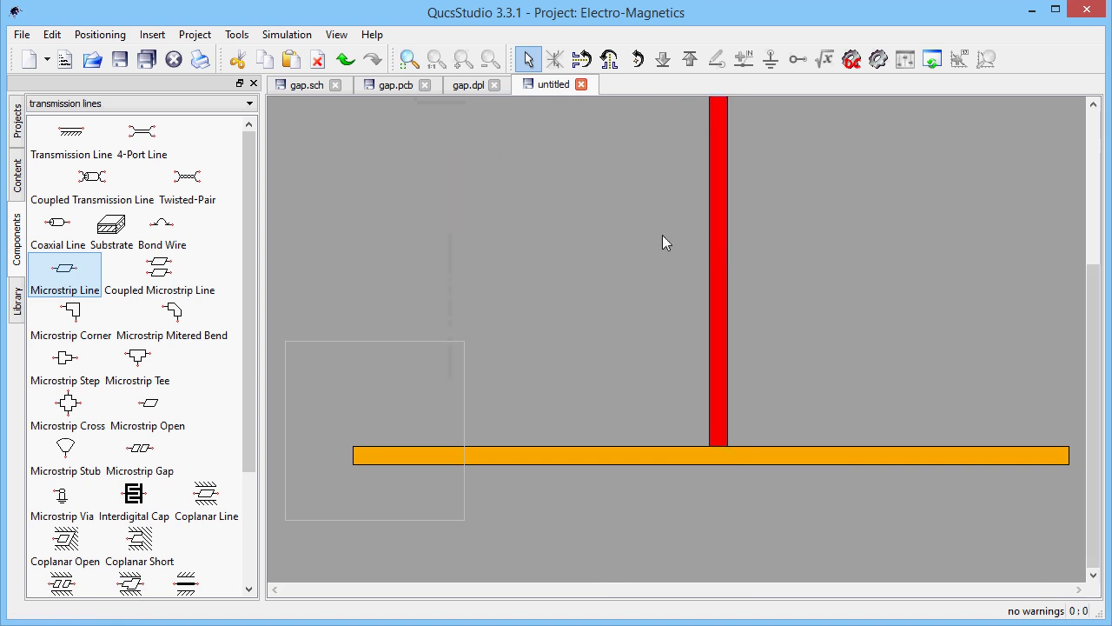
Place a microstrip via with a diameter of 0.6 mm at the upper end of the vertical line.
{"action": "scroll", "coordinate": [641, 227], "scroll_direction": "up", "scroll_amount": 1}
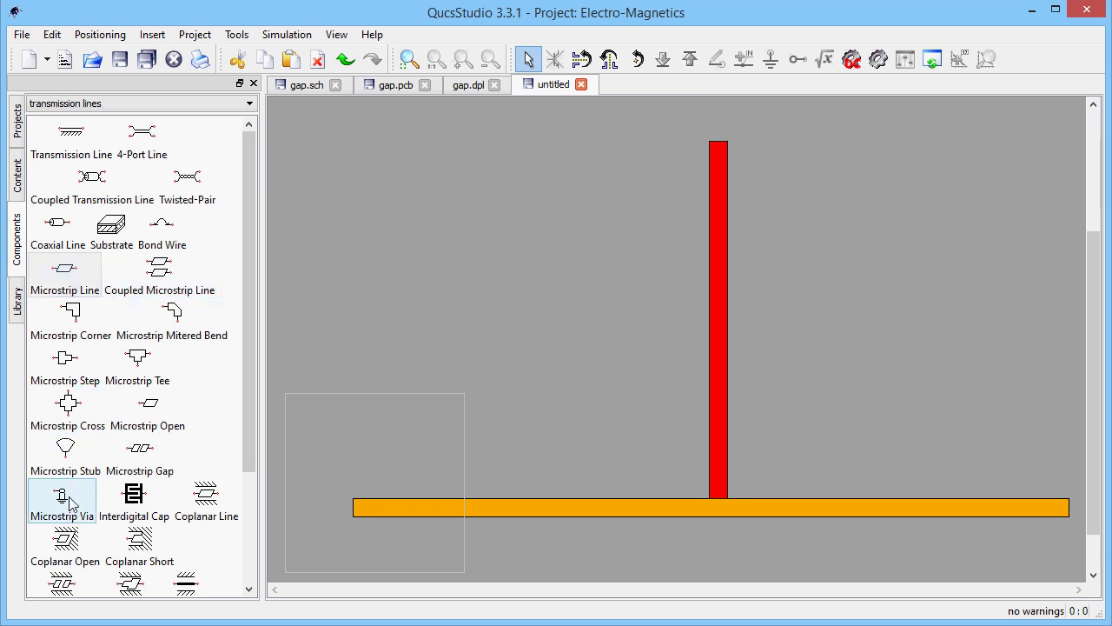
{"action": "left_click_drag", "start_coordinate": [75, 504], "coordinate": [691, 164]}
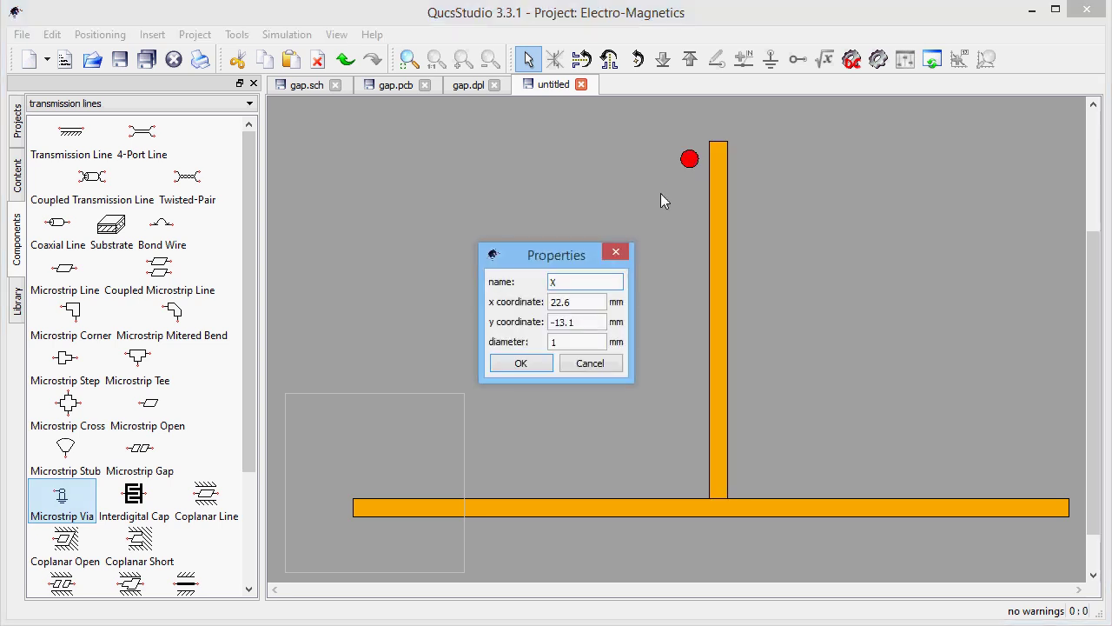
{"action": "double_click", "coordinate": [553, 342]}
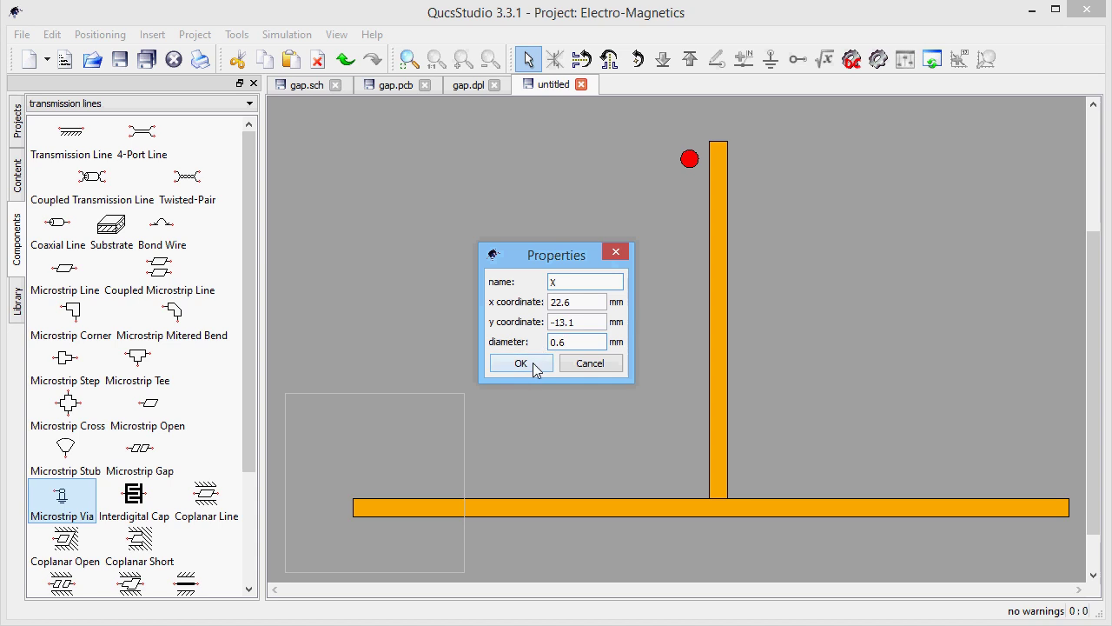
{"action": "left_click", "coordinate": [536, 366]}
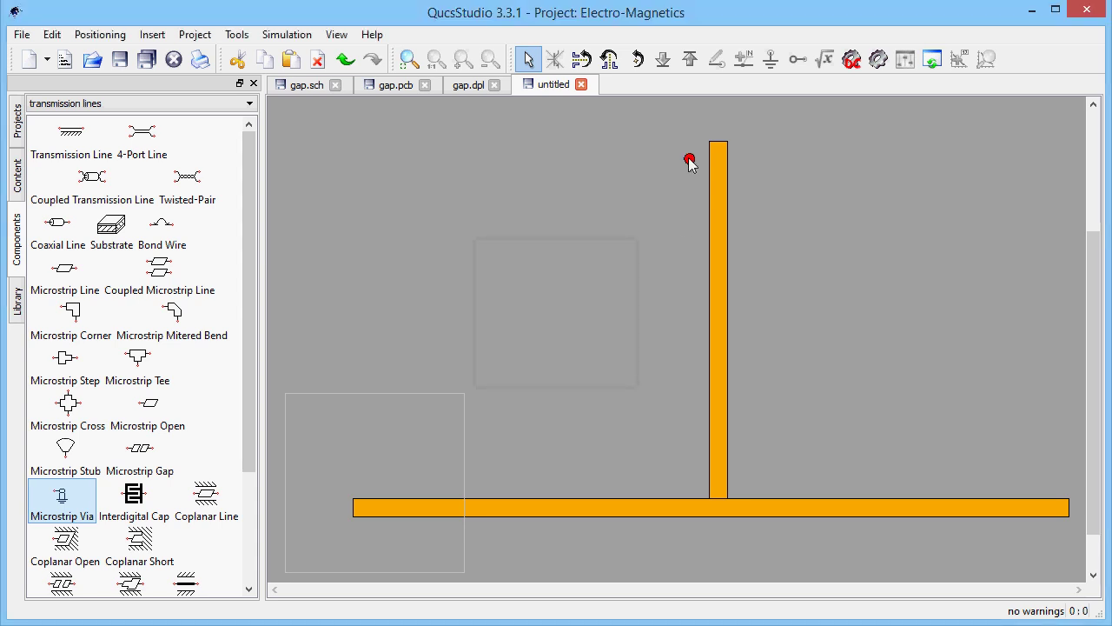
{"action": "left_click_drag", "start_coordinate": [689, 160], "coordinate": [718, 152]}
Add a power source port above the horizontal line with direction z, height 1 mm and a width narrowed to about 0.1 mm.
{"action": "left_click", "coordinate": [121, 105]}
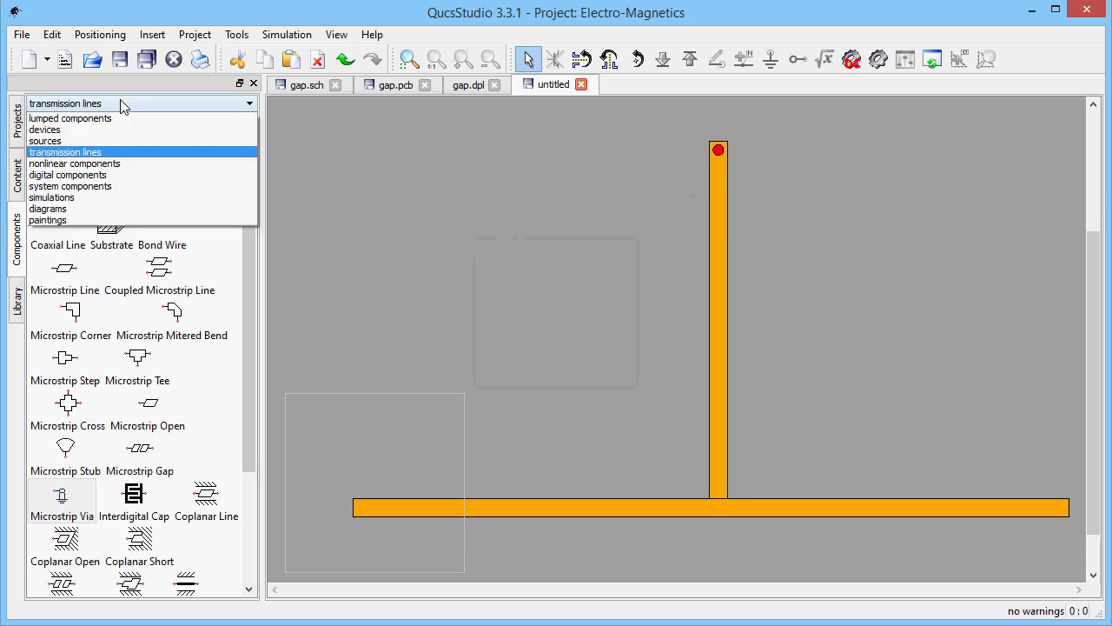
{"action": "left_click", "coordinate": [93, 141]}
{"action": "left_click_drag", "start_coordinate": [74, 222], "coordinate": [383, 437]}
{"action": "left_click", "coordinate": [566, 351]}
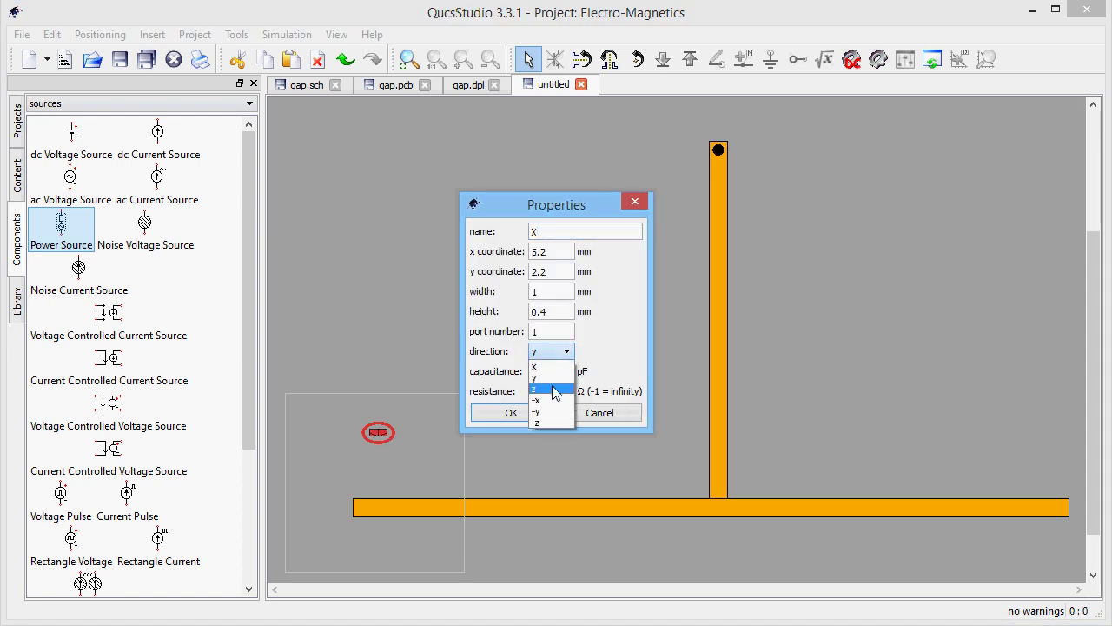
{"action": "left_click", "coordinate": [556, 390]}
{"action": "double_click", "coordinate": [548, 311]}
{"action": "type", "text": "1"}
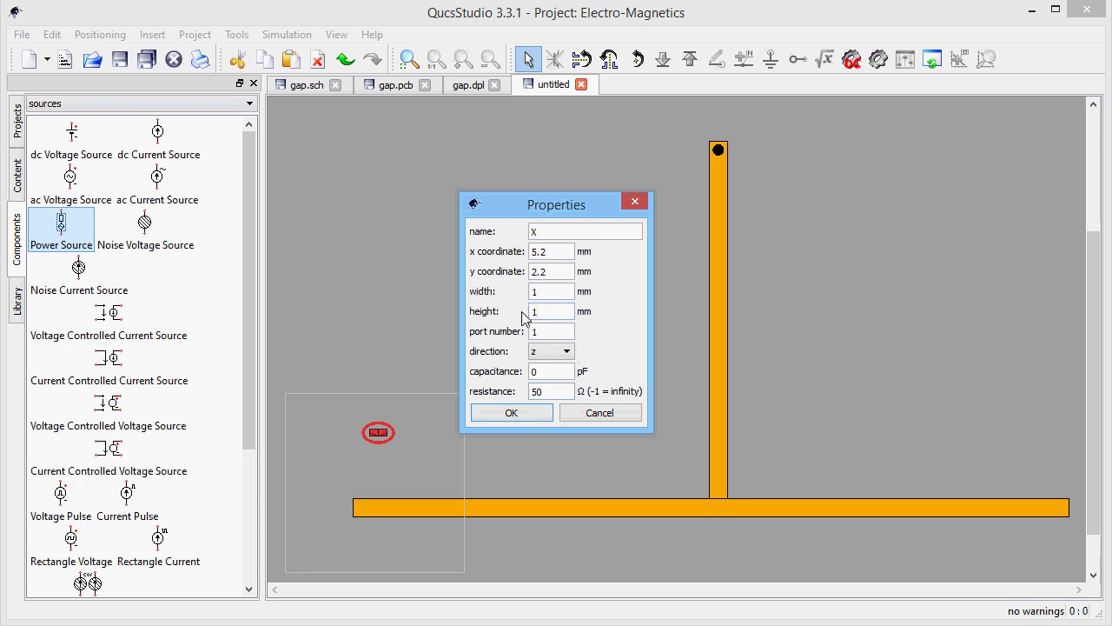
{"action": "left_click", "coordinate": [528, 415]}
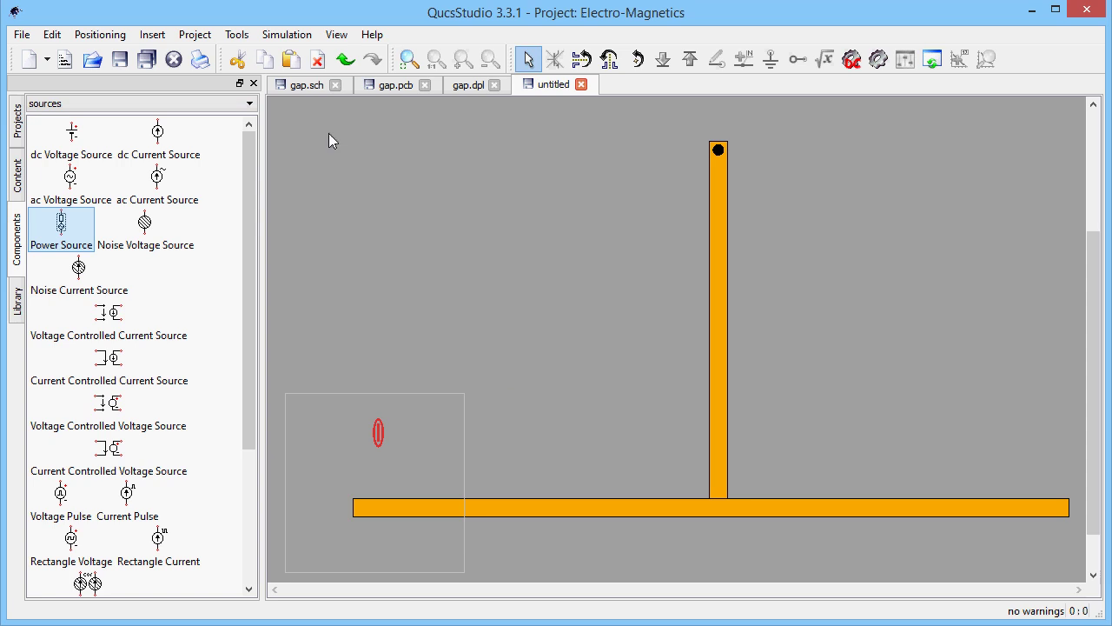
Duplicate the power source port and place the copy at the right end of the horizontal line.
{"action": "left_click", "coordinate": [266, 62]}
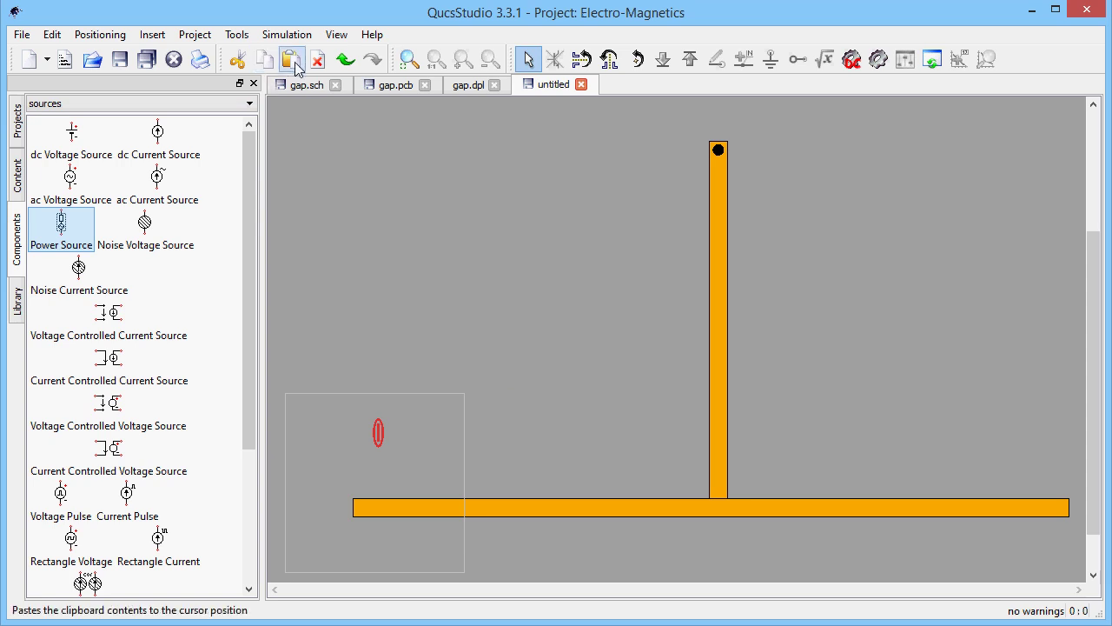
{"action": "left_click", "coordinate": [293, 61]}
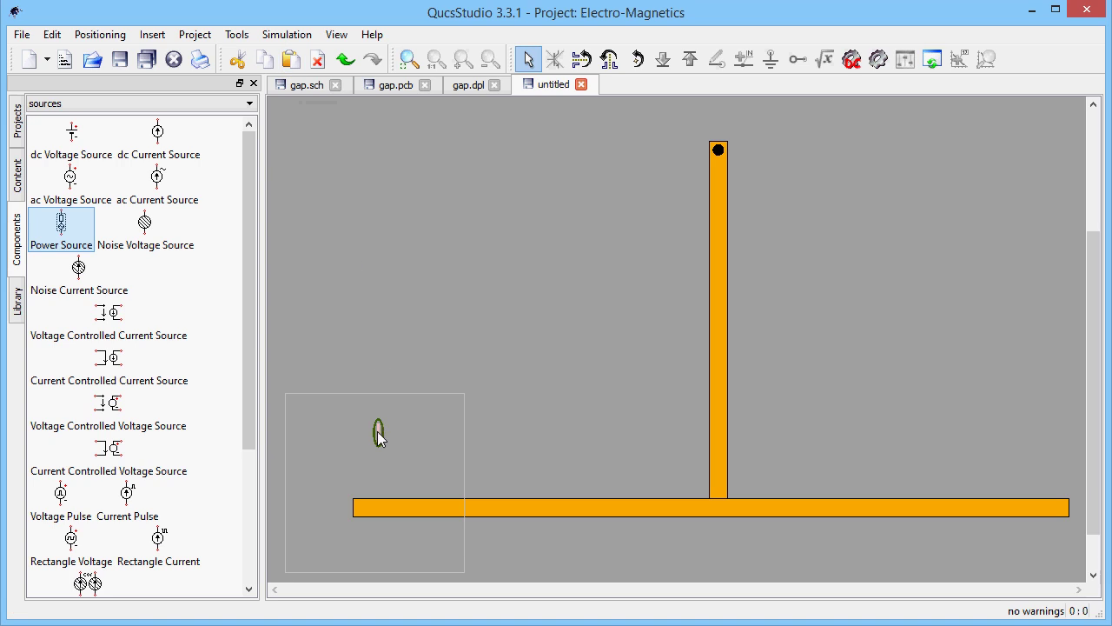
{"action": "left_click", "coordinate": [1068, 508]}
Move the original port to the horizontal line's left end and align both ports exactly with the line's end edges.
{"action": "left_click_drag", "start_coordinate": [374, 432], "coordinate": [340, 509]}
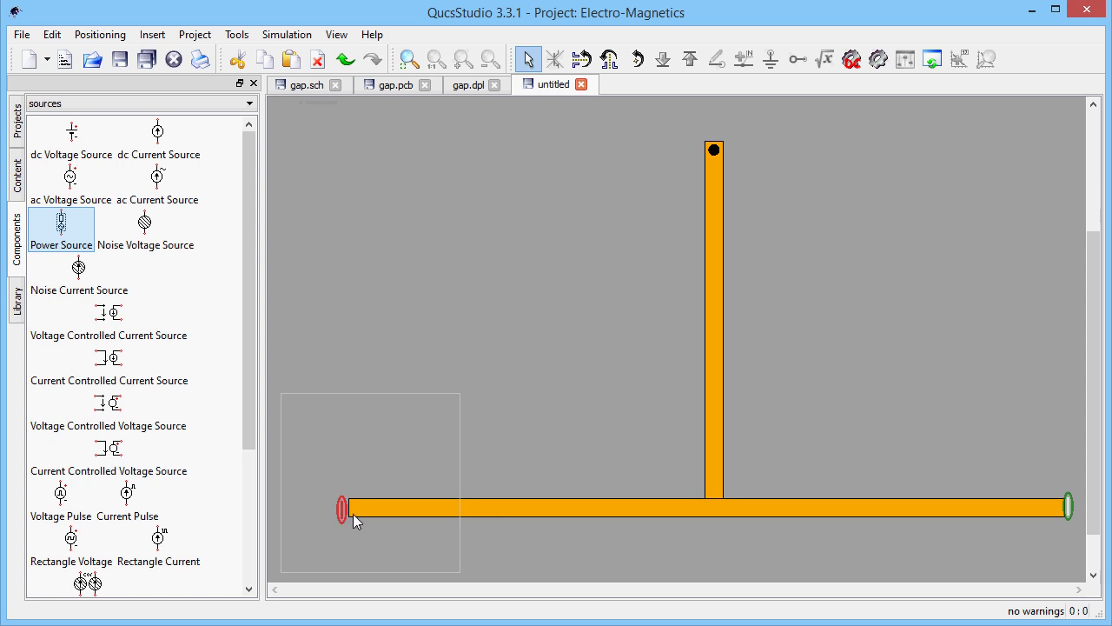
{"action": "scroll", "coordinate": [350, 519], "scroll_direction": "up", "scroll_amount": 1}
{"action": "scroll", "coordinate": [348, 517], "scroll_direction": "up", "scroll_amount": 3}
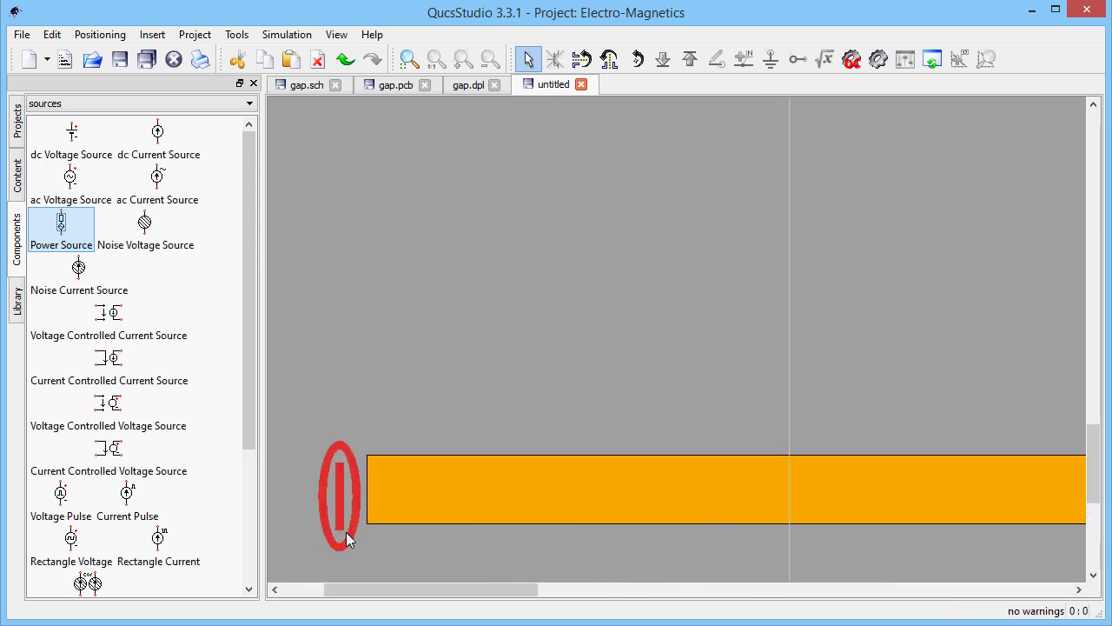
{"action": "left_click_drag", "start_coordinate": [337, 502], "coordinate": [364, 498]}
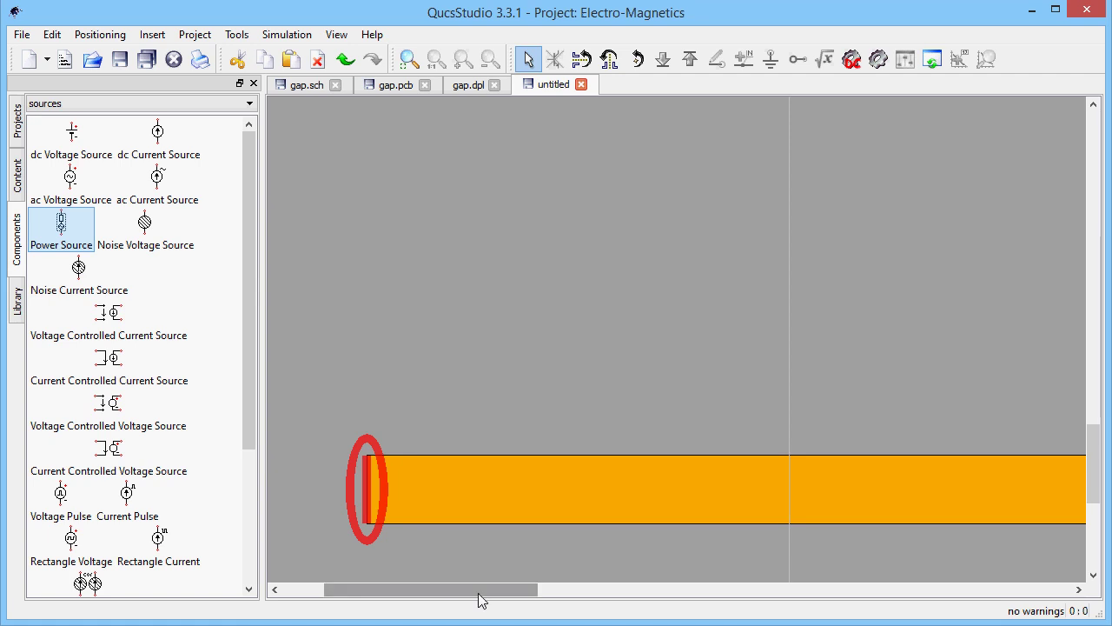
{"action": "left_click_drag", "start_coordinate": [472, 595], "coordinate": [1056, 605]}
{"action": "left_click_drag", "start_coordinate": [1075, 496], "coordinate": [1059, 499]}
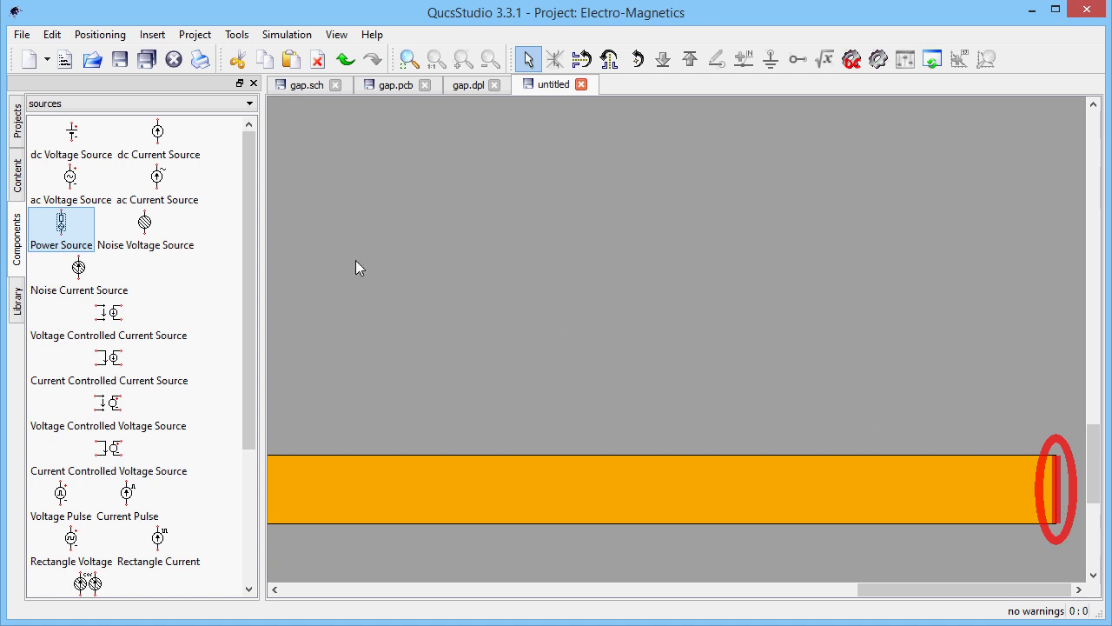
Save the layout as stub.pcb in the project folder.
{"action": "left_click", "coordinate": [119, 60]}
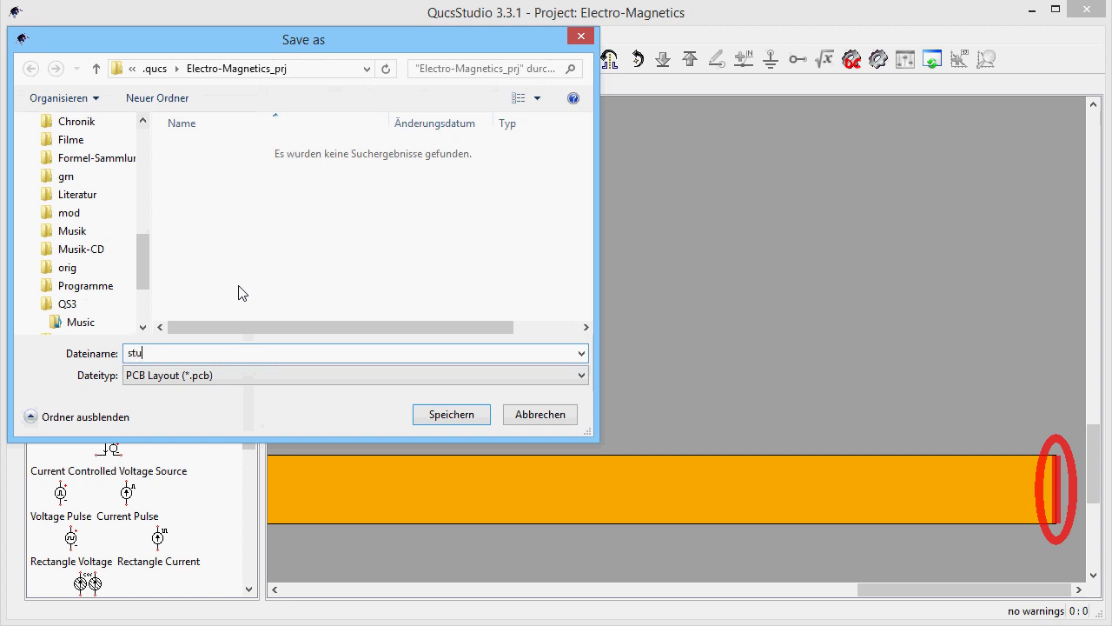
{"action": "left_click", "coordinate": [477, 415]}
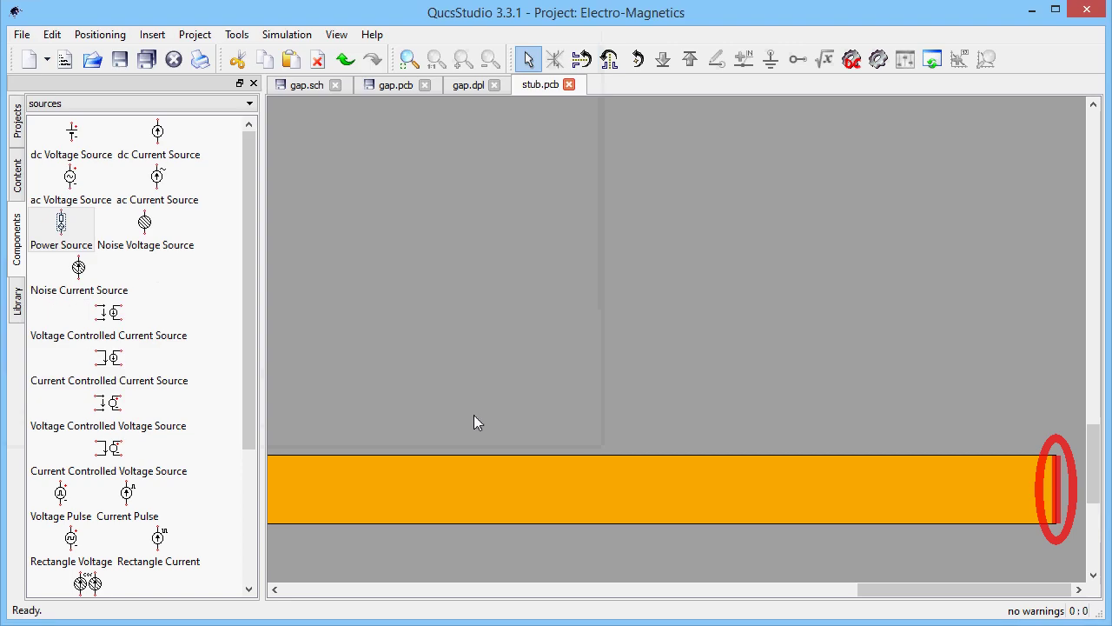
{"action": "left_click", "coordinate": [410, 61]}
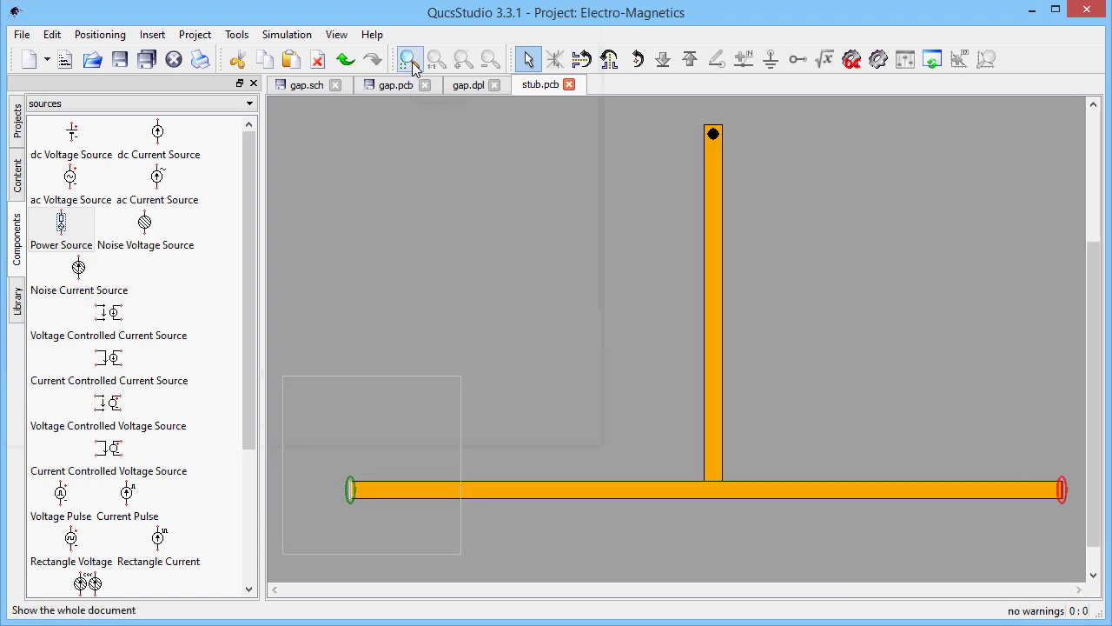
Set the layout's excitation to a minimum frequency of 200 MHz and a frequency step of 100 MHz.
{"action": "left_click", "coordinate": [22, 35]}
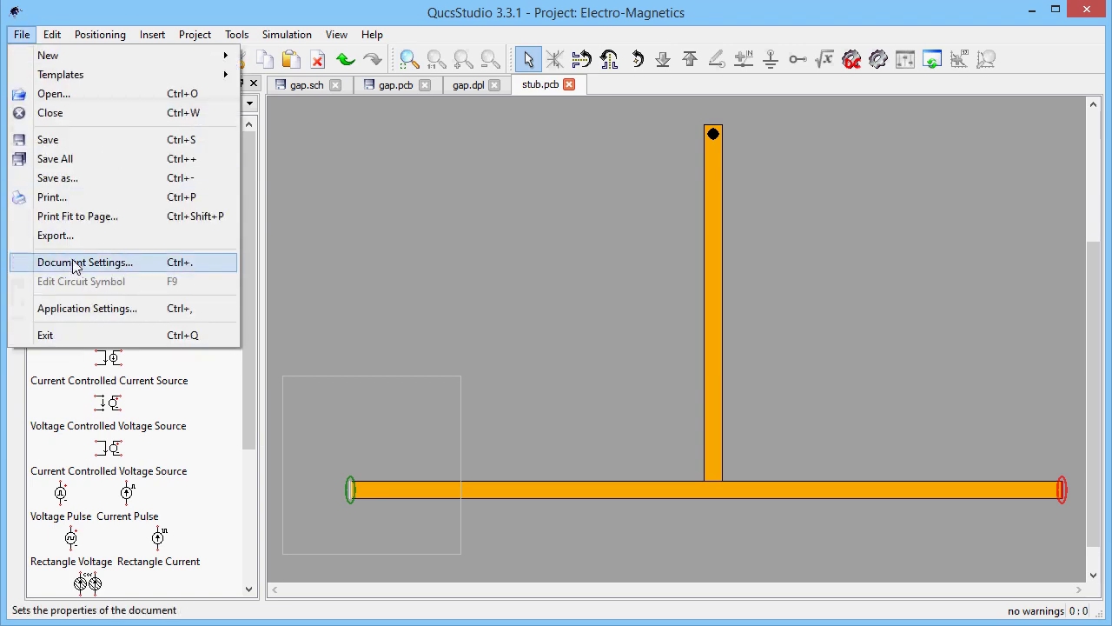
{"action": "left_click", "coordinate": [142, 266]}
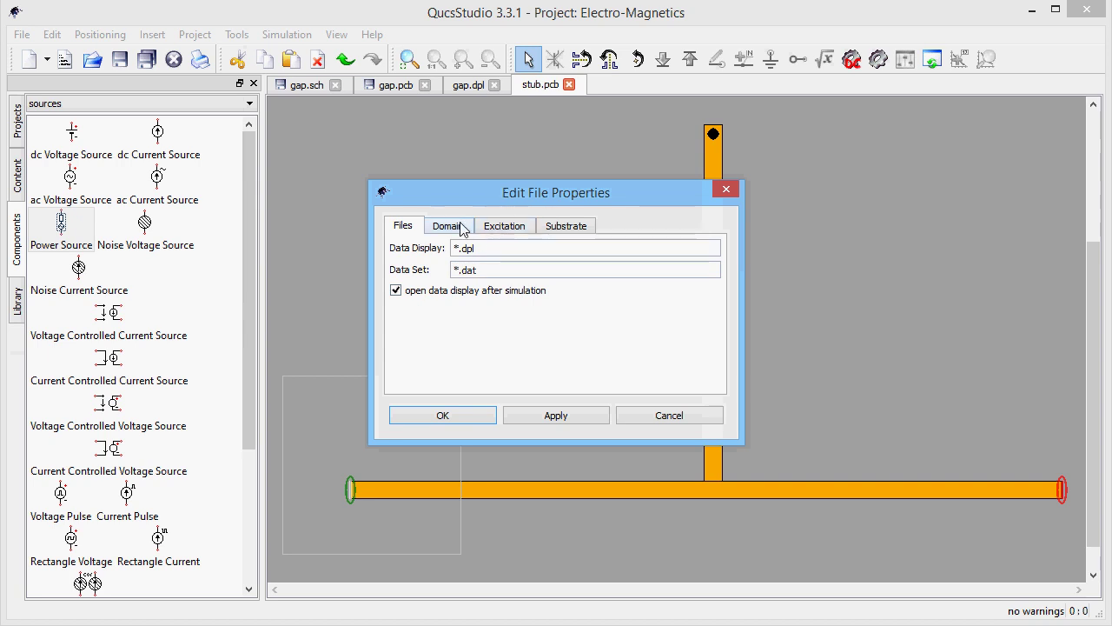
{"action": "left_click", "coordinate": [525, 233]}
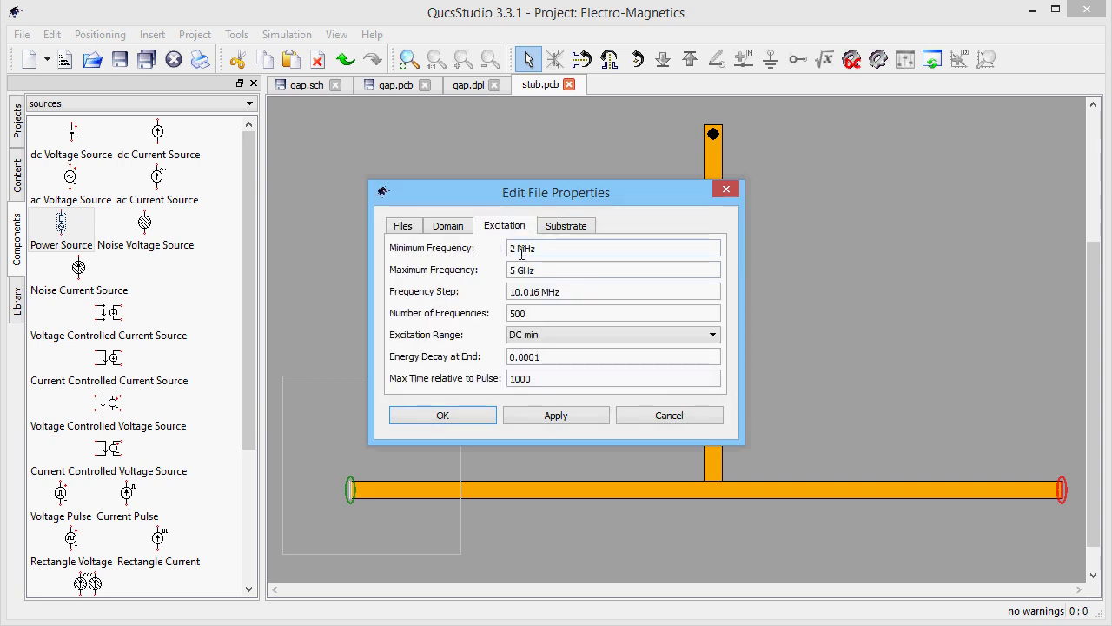
{"action": "left_click", "coordinate": [512, 248]}
{"action": "type", "text": "00"}
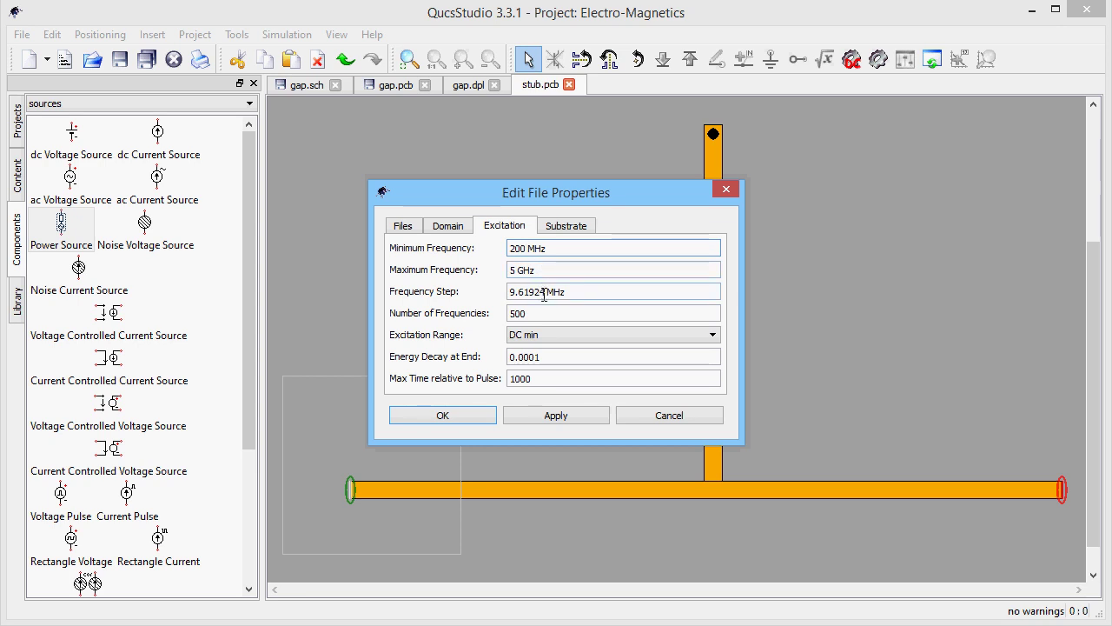
{"action": "double_click", "coordinate": [544, 291]}
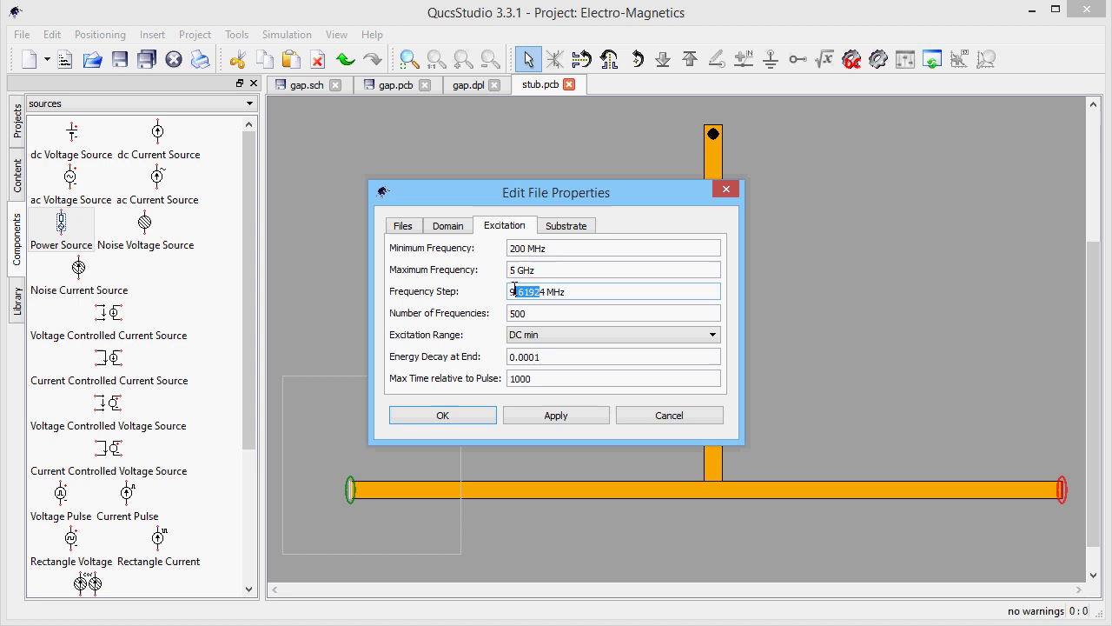
{"action": "key", "text": "BackSpace"}
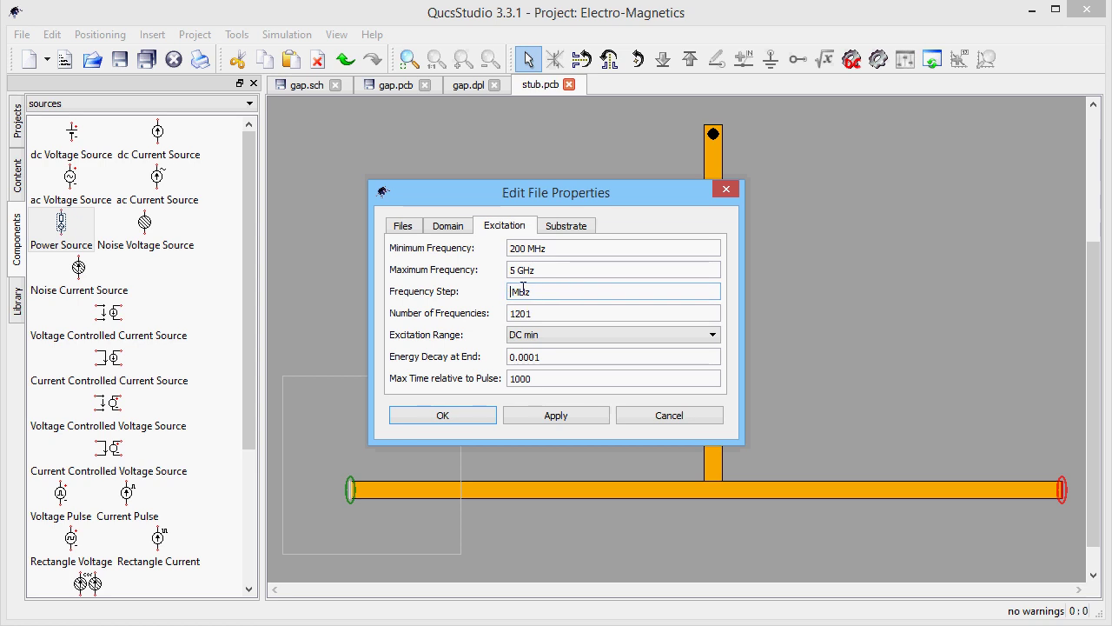
{"action": "type", "text": "200"}
{"action": "key", "text": "Home"}
{"action": "key", "text": "shift+Right"}
{"action": "type", "text": "1"}
Define the substrate as FR4 with a height of 0.6 mm and a relative permittivity of 4.5.
{"action": "left_click", "coordinate": [563, 227]}
{"action": "left_click", "coordinate": [539, 252]}
{"action": "type", "text": "FR"}
{"action": "key", "text": "Tab"}
{"action": "key", "text": "Home"}
{"action": "key", "text": "Delete"}
{"action": "type", "text": "0.6"}
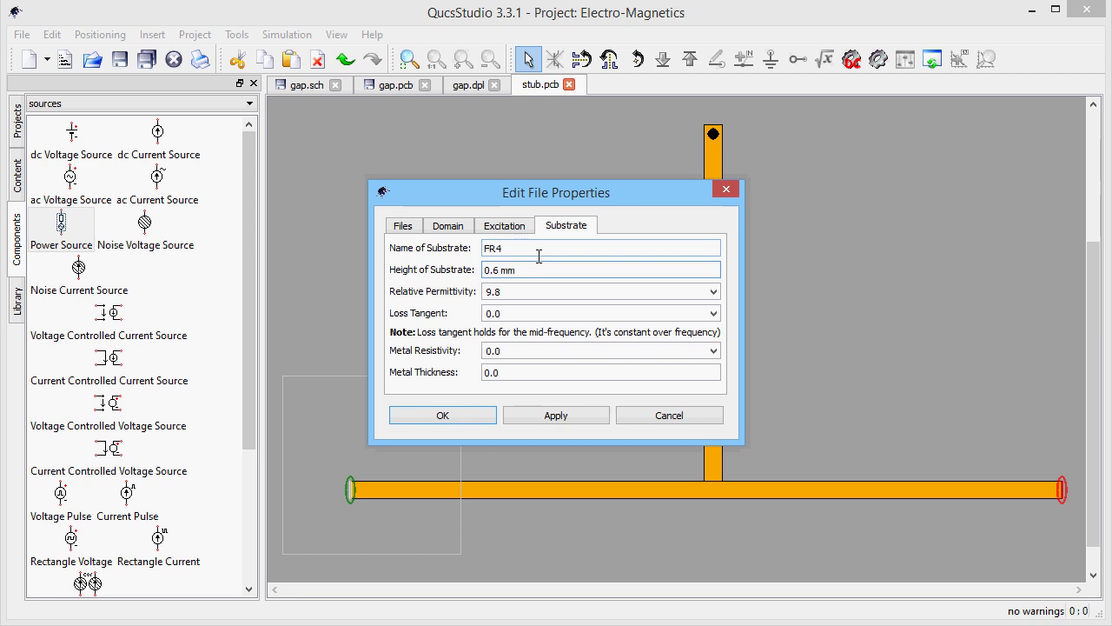
{"action": "left_click", "coordinate": [712, 292]}
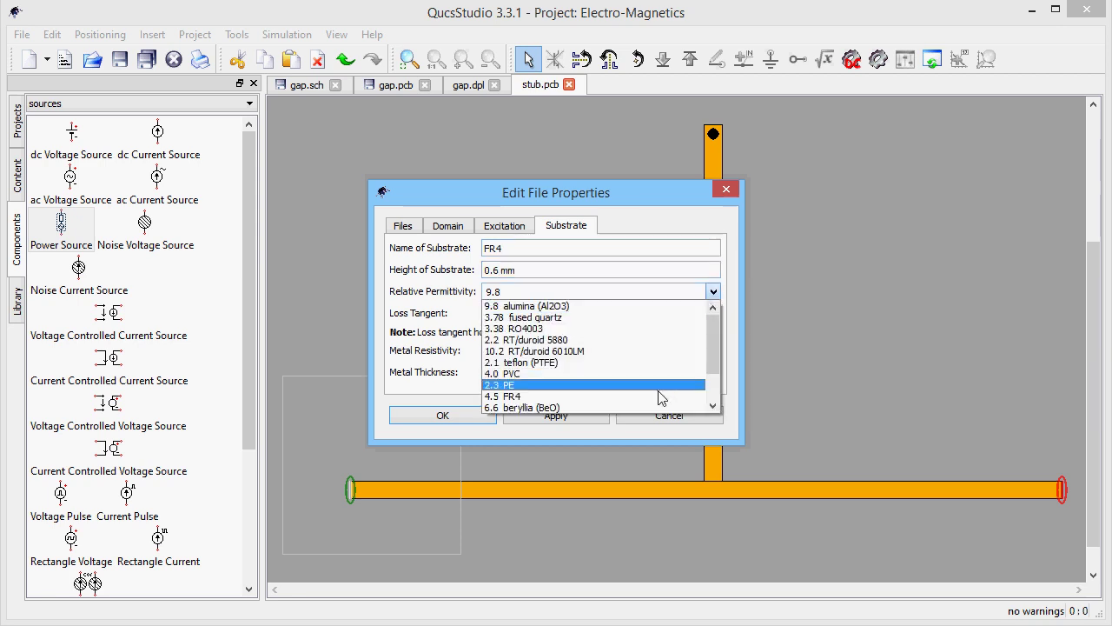
{"action": "left_click", "coordinate": [606, 397]}
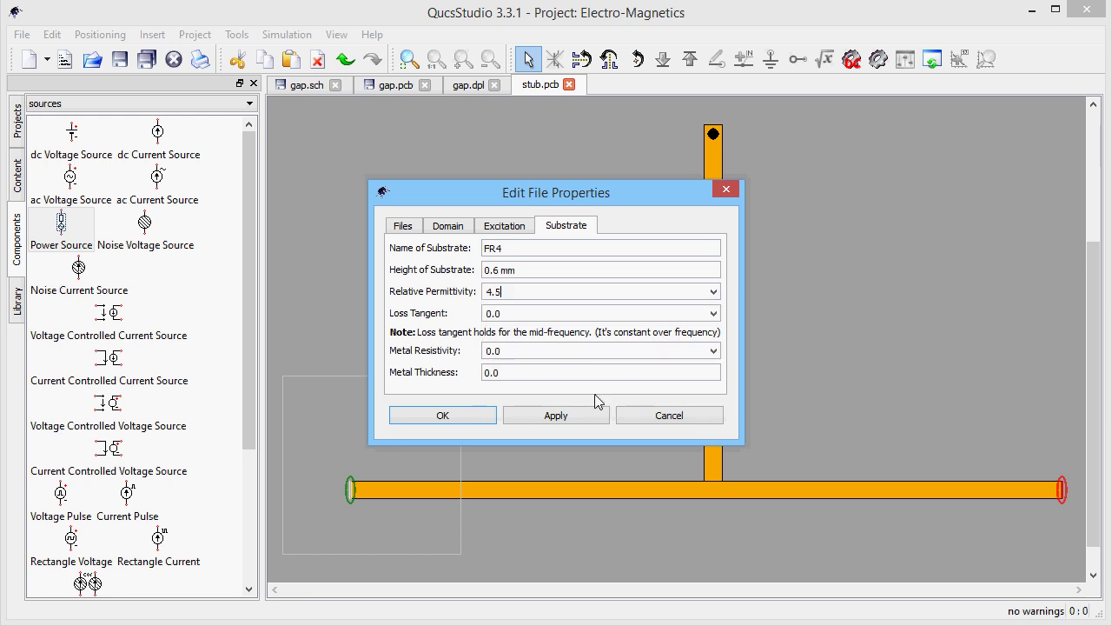
{"action": "left_click", "coordinate": [484, 417]}
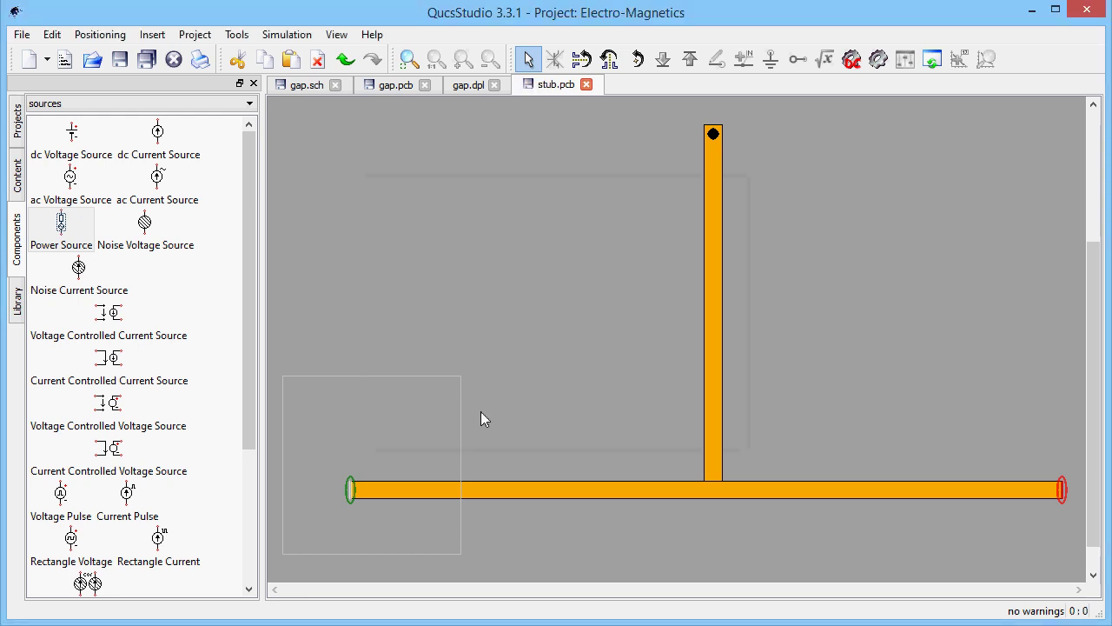
Run the electromagnetic simulation of the stub layout and set a marker on the S11 curve's minimum at 2.1 GHz.
{"action": "left_click", "coordinate": [888, 65]}
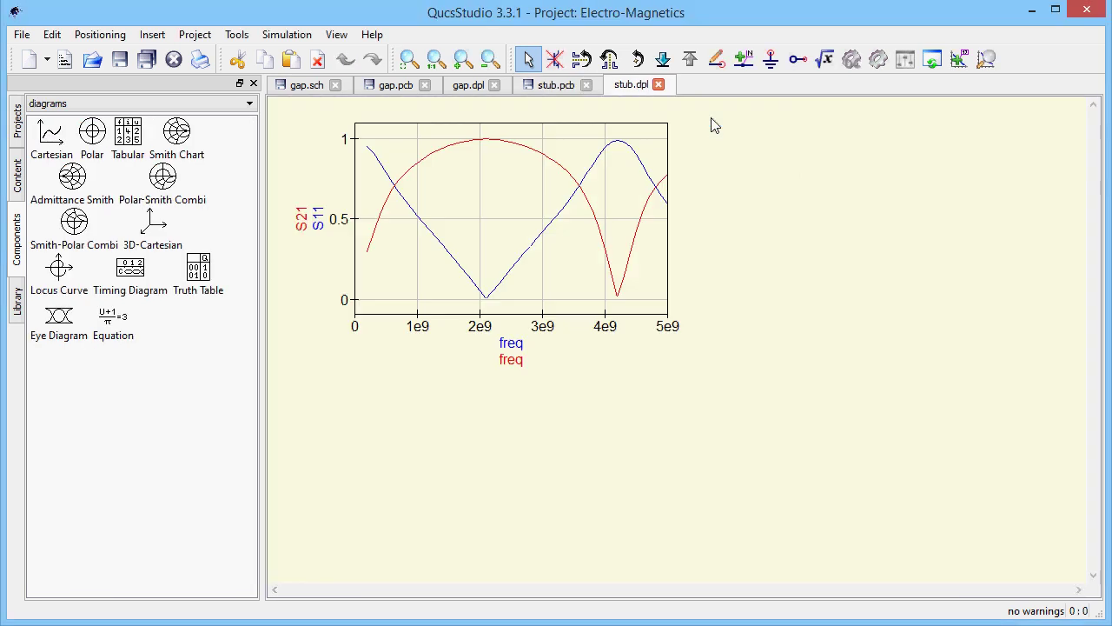
{"action": "left_click", "coordinate": [960, 60]}
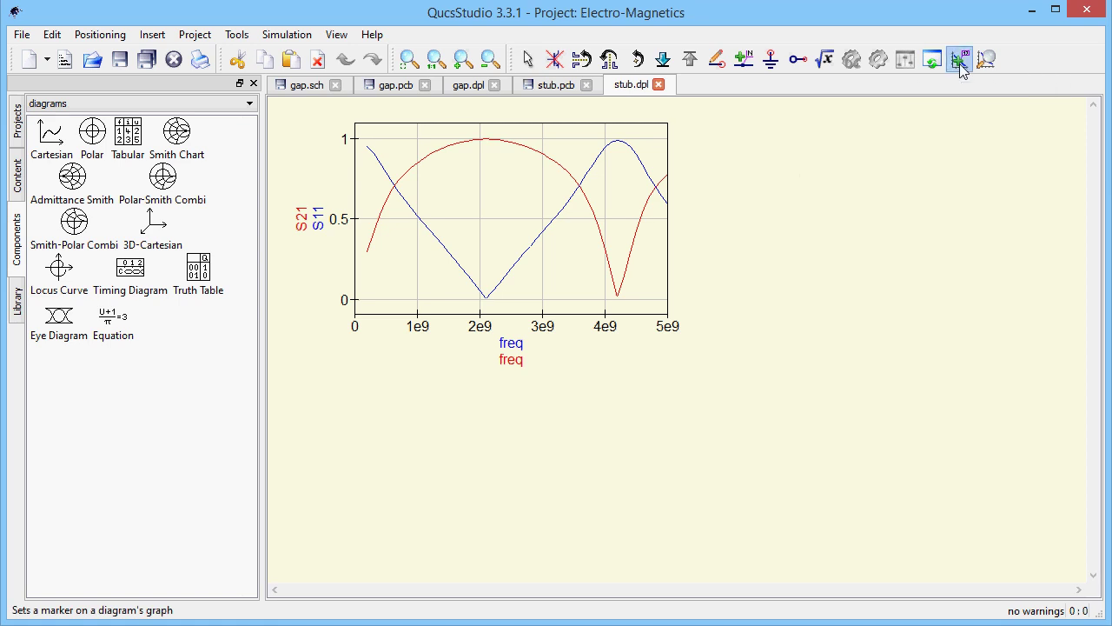
{"action": "left_click", "coordinate": [486, 297]}
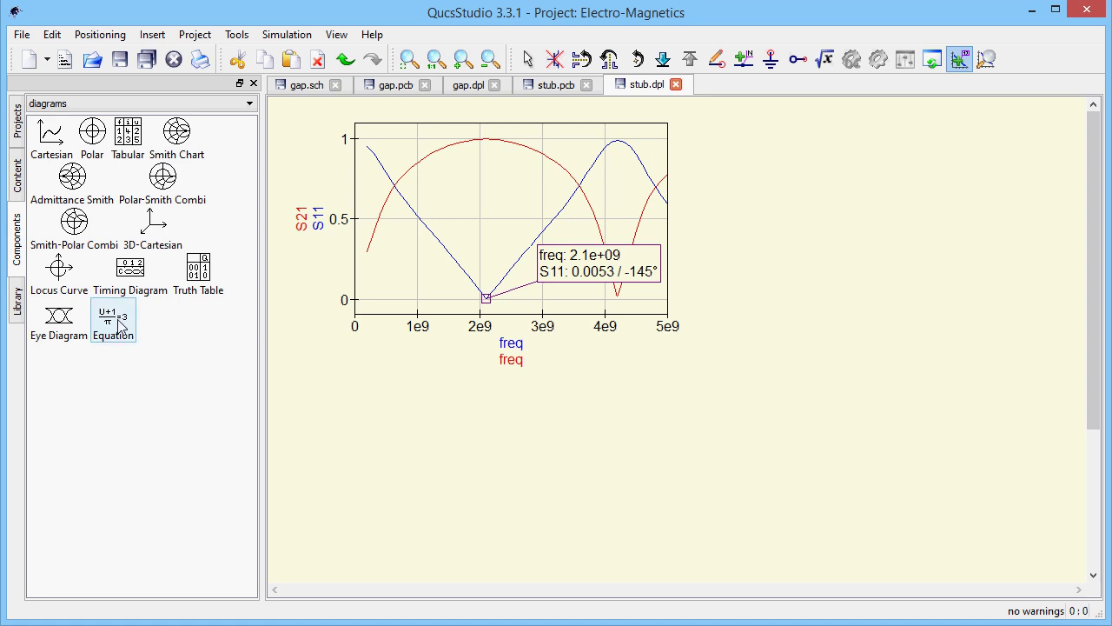
Insert an equation diagram below the S-parameter chart with the expression 0.25*c0 / (2.1GHz*sqrt(3.38)).
{"action": "left_click", "coordinate": [128, 312]}
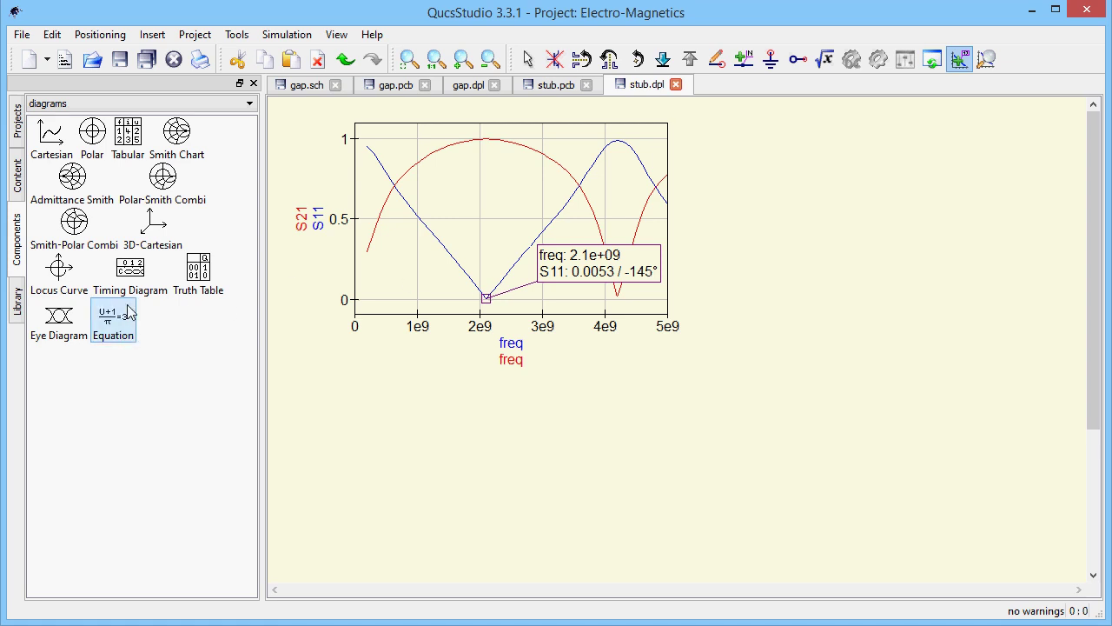
{"action": "left_click", "coordinate": [450, 425]}
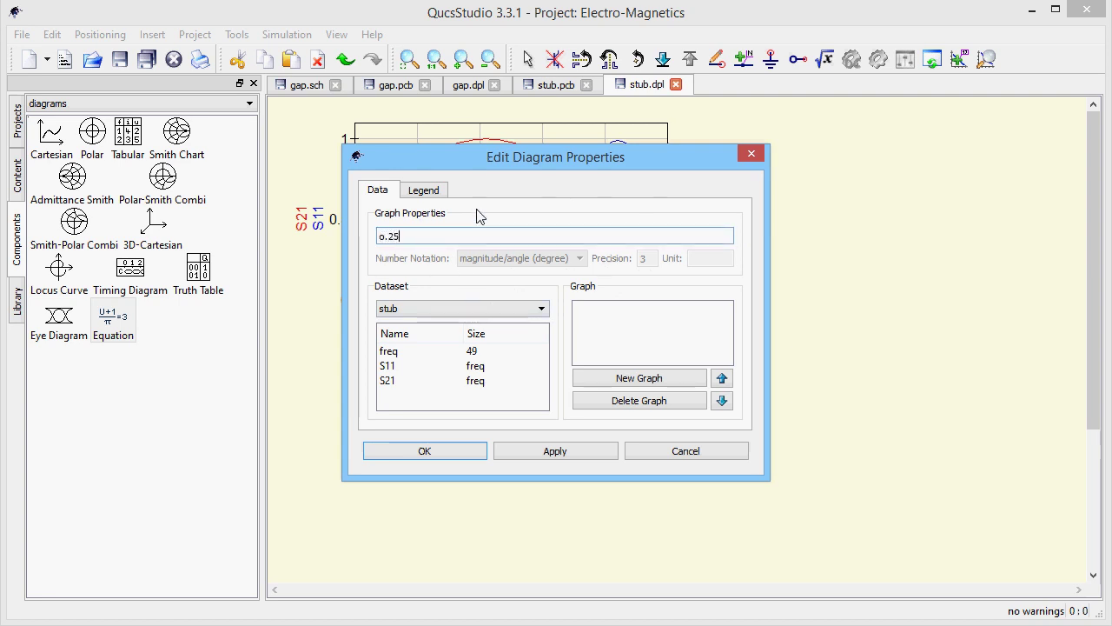
{"action": "key", "text": "BackSpace"}
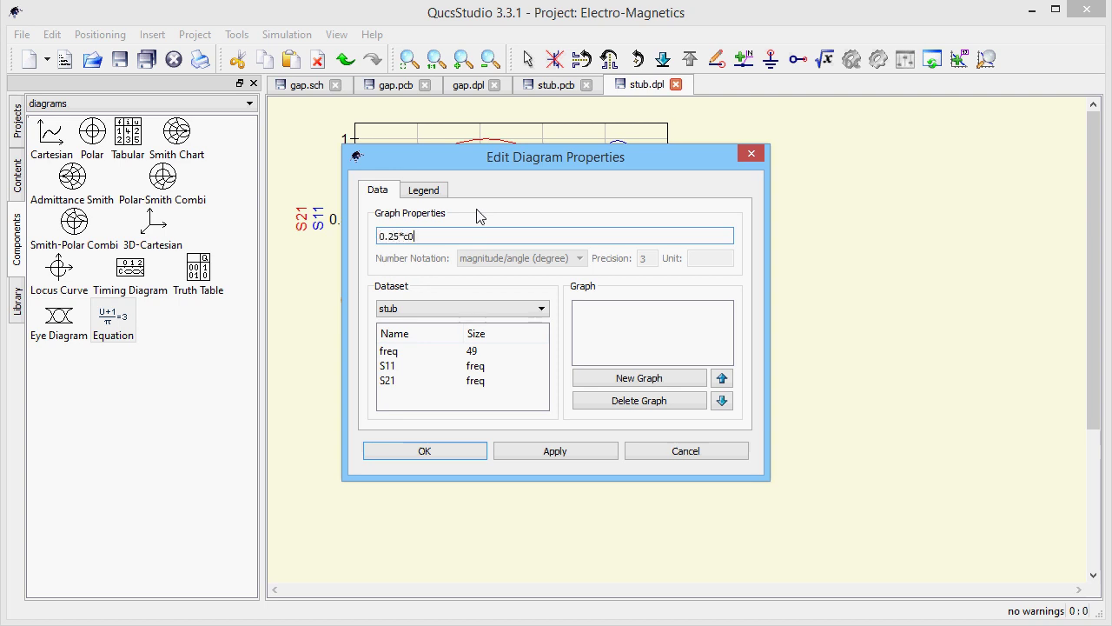
{"action": "type", "text": "/ (2.1GHz"}
{"action": "left_click", "coordinate": [618, 382]}
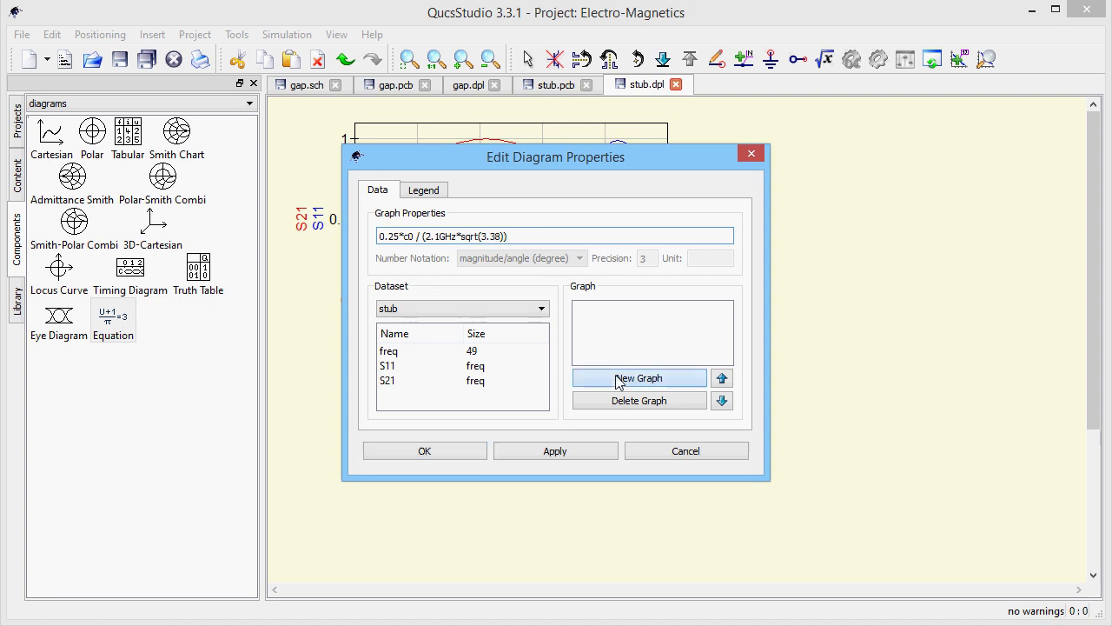
Show the equation with the description "quarter wavelength =" in front of it.
{"action": "left_click", "coordinate": [444, 194]}
{"action": "left_click", "coordinate": [379, 255]}
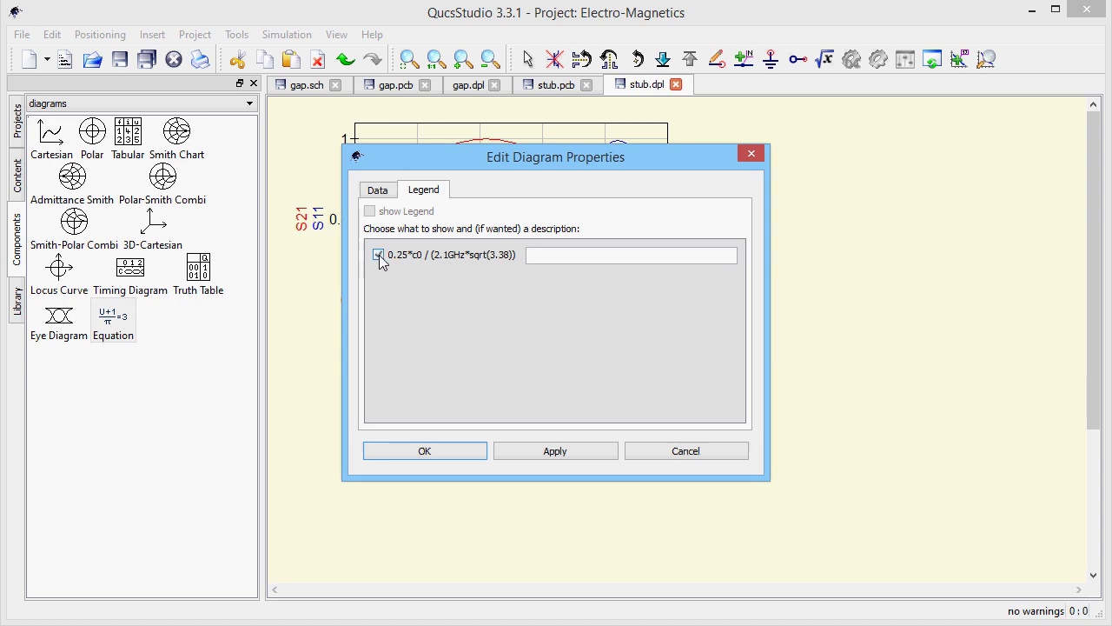
{"action": "left_click", "coordinate": [542, 254]}
{"action": "type", "text": "quarter wa"}
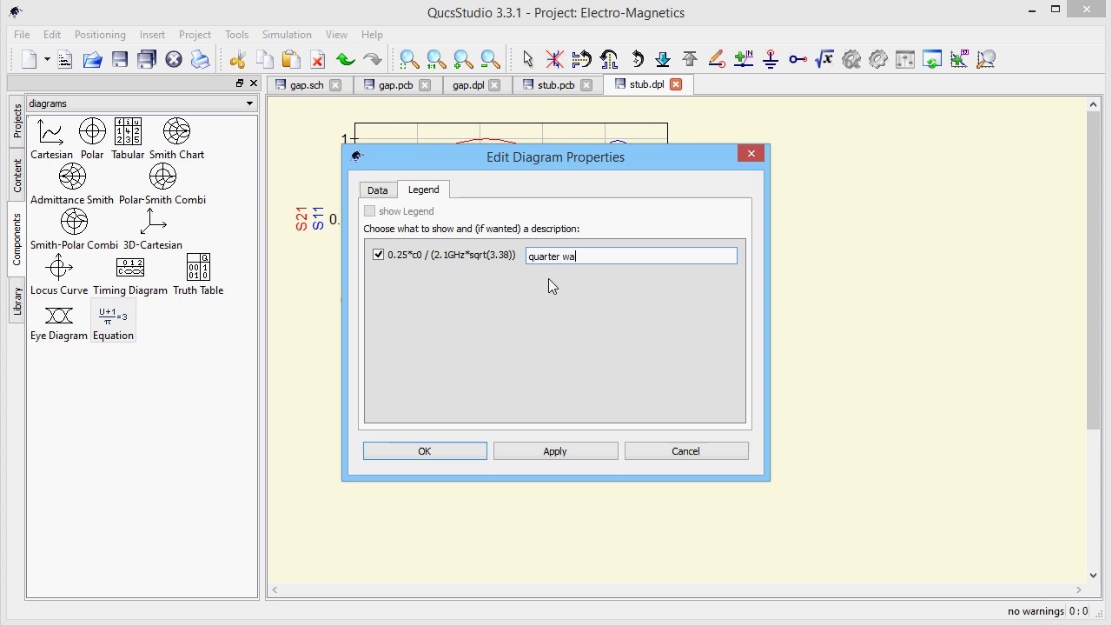
{"action": "type", "text": "velength ="}
{"action": "left_click", "coordinate": [453, 461]}
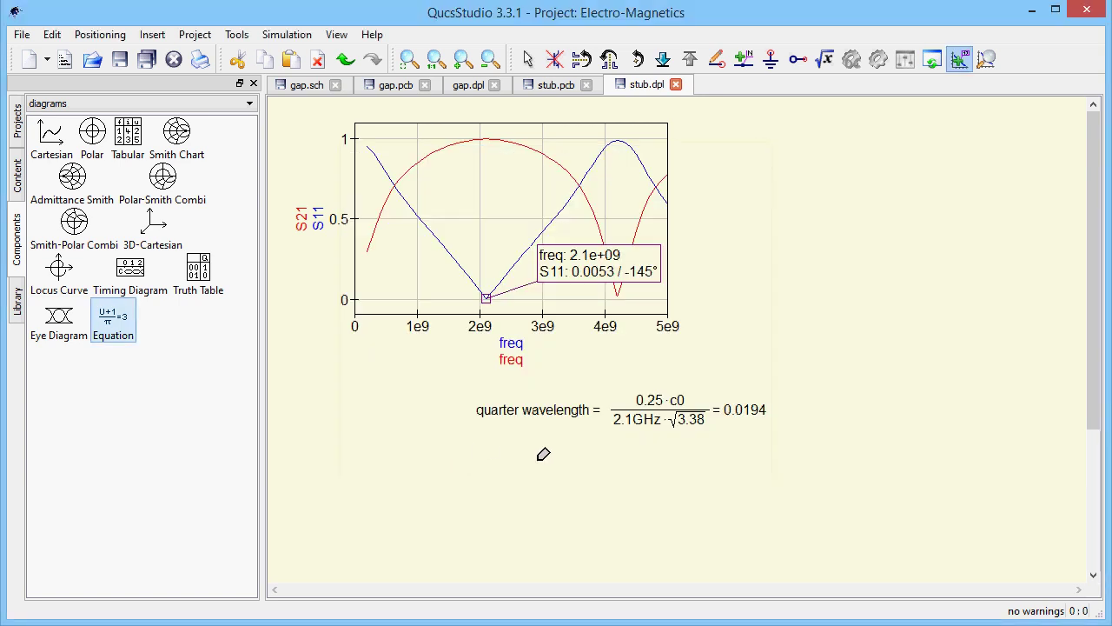
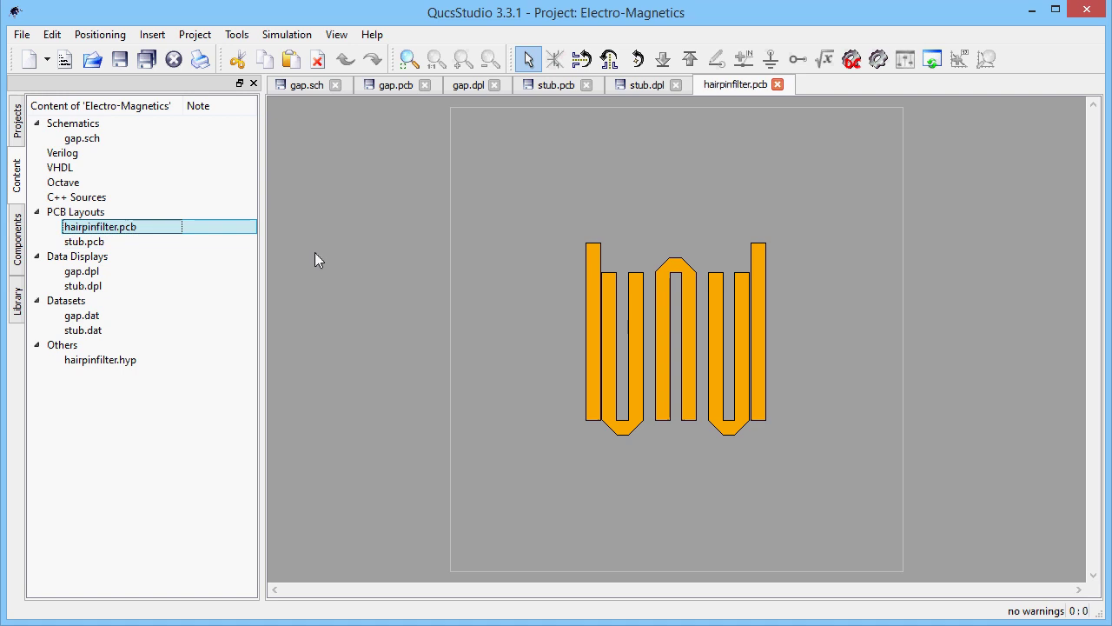
Add a power source port above the hairpin filter's left feed line with direction z, width 2.54 mm and height 0 mm.
{"action": "left_click", "coordinate": [18, 246]}
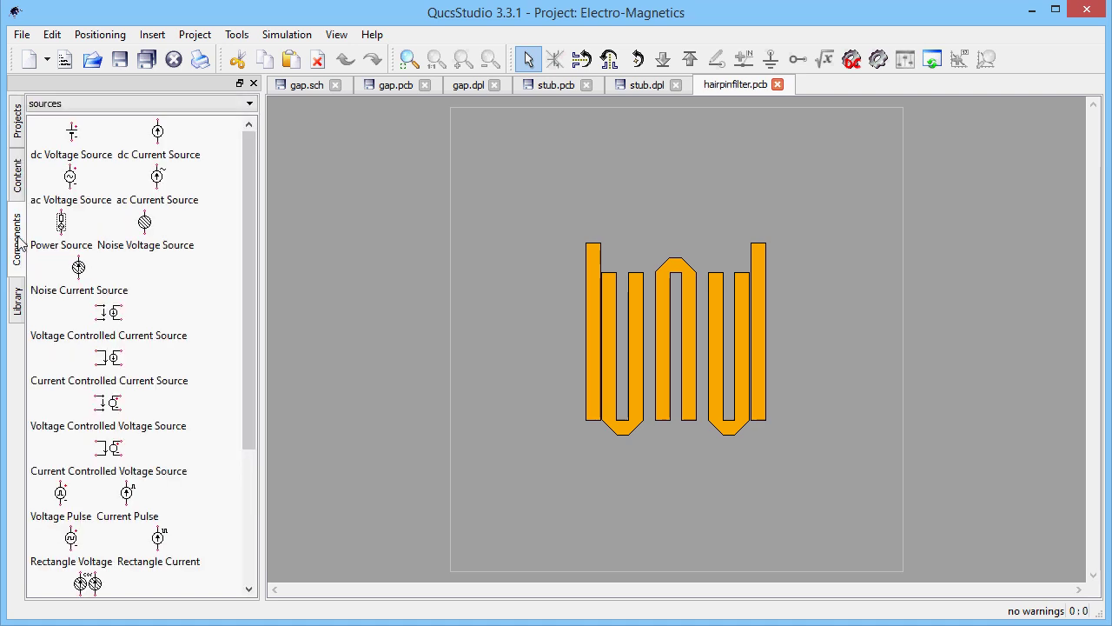
{"action": "left_click", "coordinate": [83, 224]}
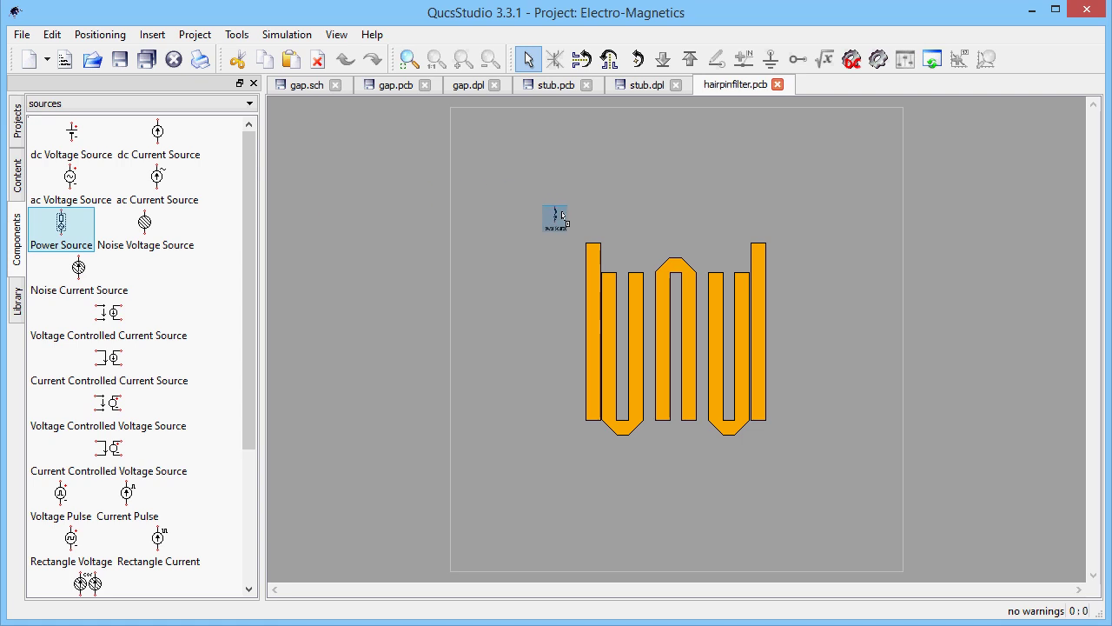
{"action": "left_click", "coordinate": [593, 217]}
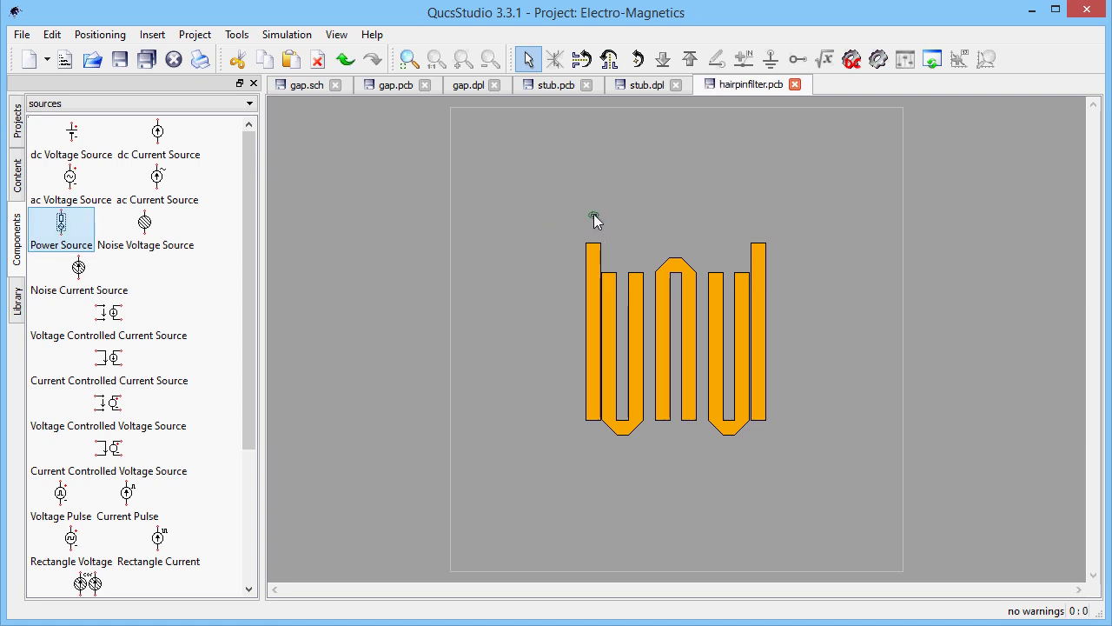
{"action": "double_click", "coordinate": [593, 217]}
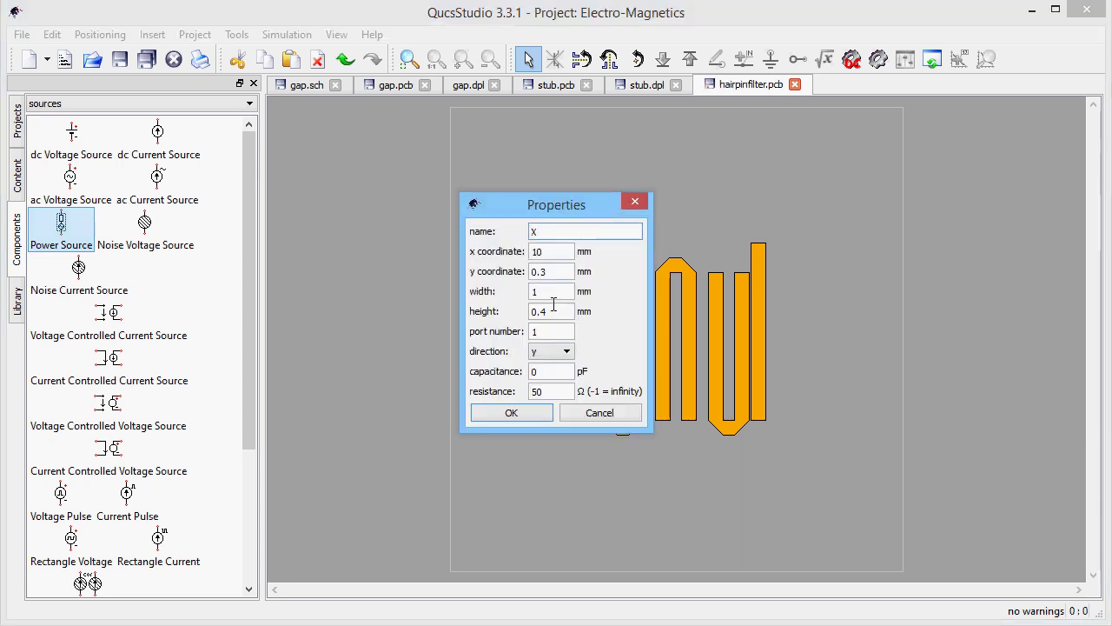
{"action": "left_click", "coordinate": [556, 351]}
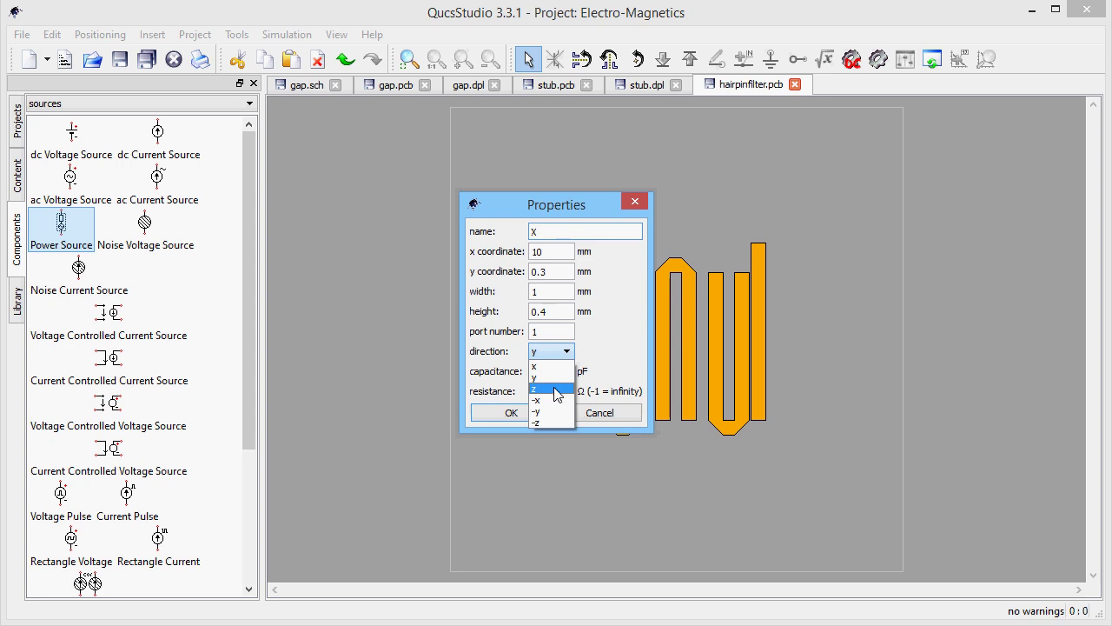
{"action": "left_click", "coordinate": [557, 388]}
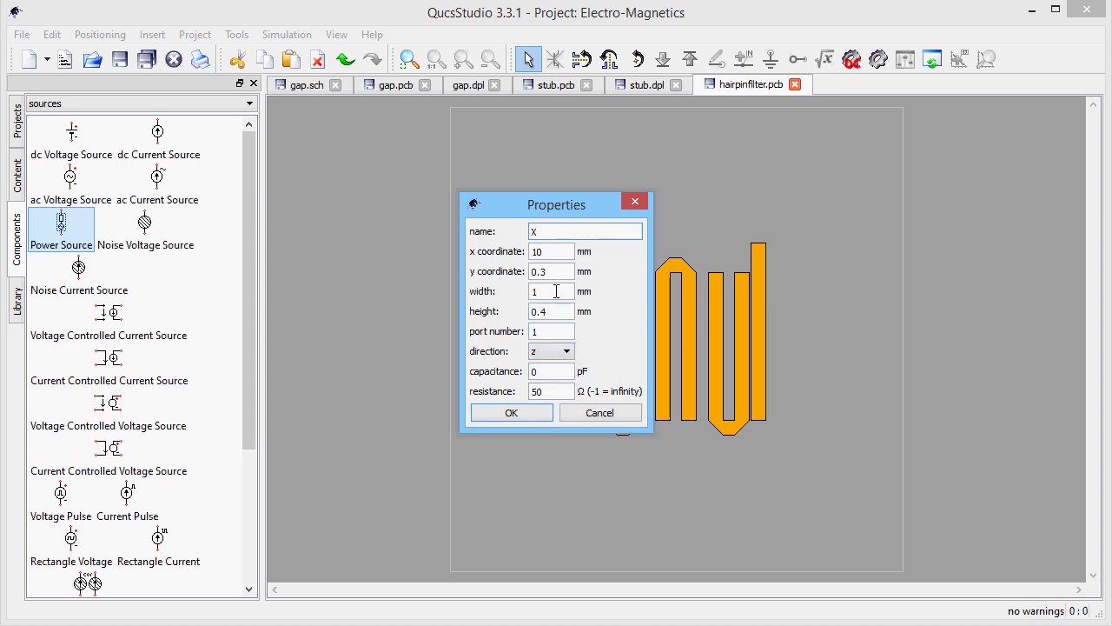
{"action": "double_click", "coordinate": [536, 290]}
{"action": "type", "text": "2.54"}
{"action": "double_click", "coordinate": [539, 310]}
{"action": "type", "text": "0"}
{"action": "left_click", "coordinate": [527, 412]}
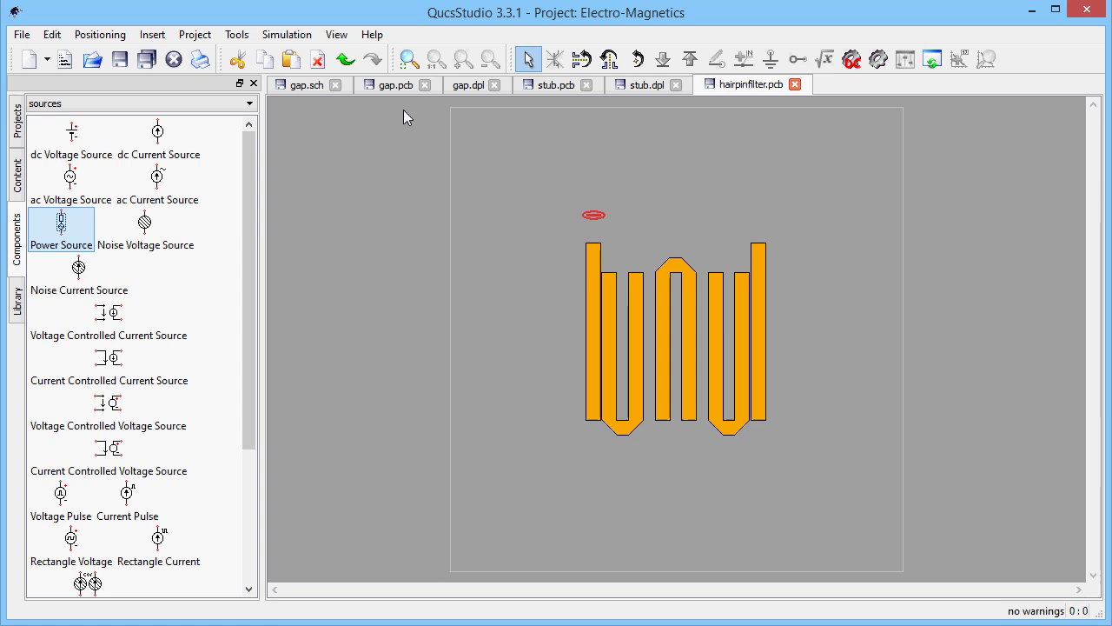
Duplicate the power source port and place the copy above the right feed line.
{"action": "left_click", "coordinate": [265, 61]}
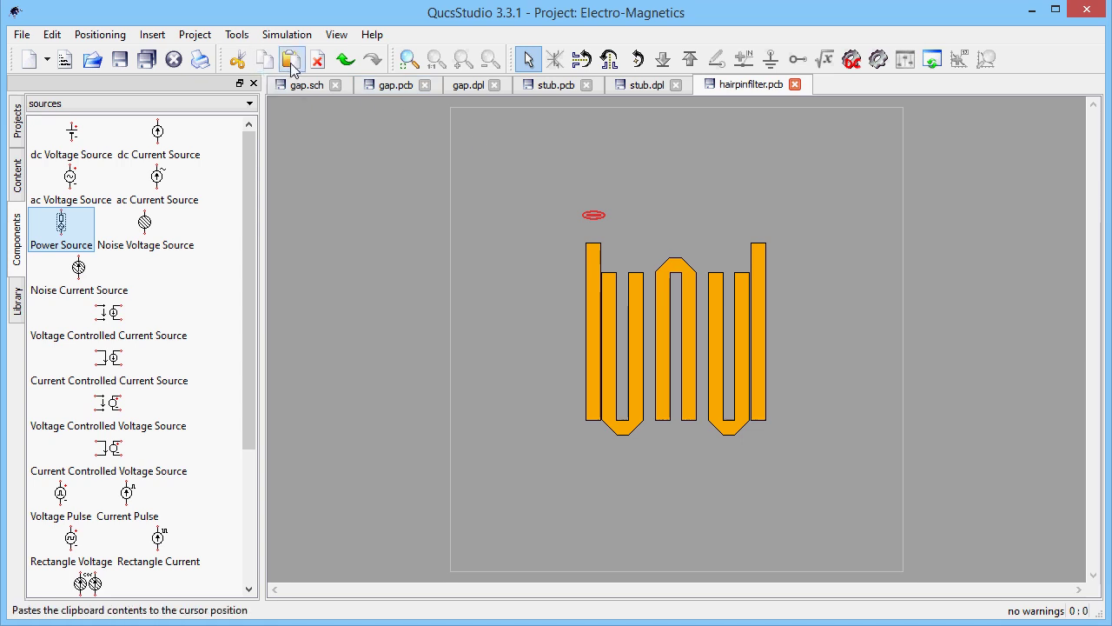
{"action": "left_click", "coordinate": [292, 61]}
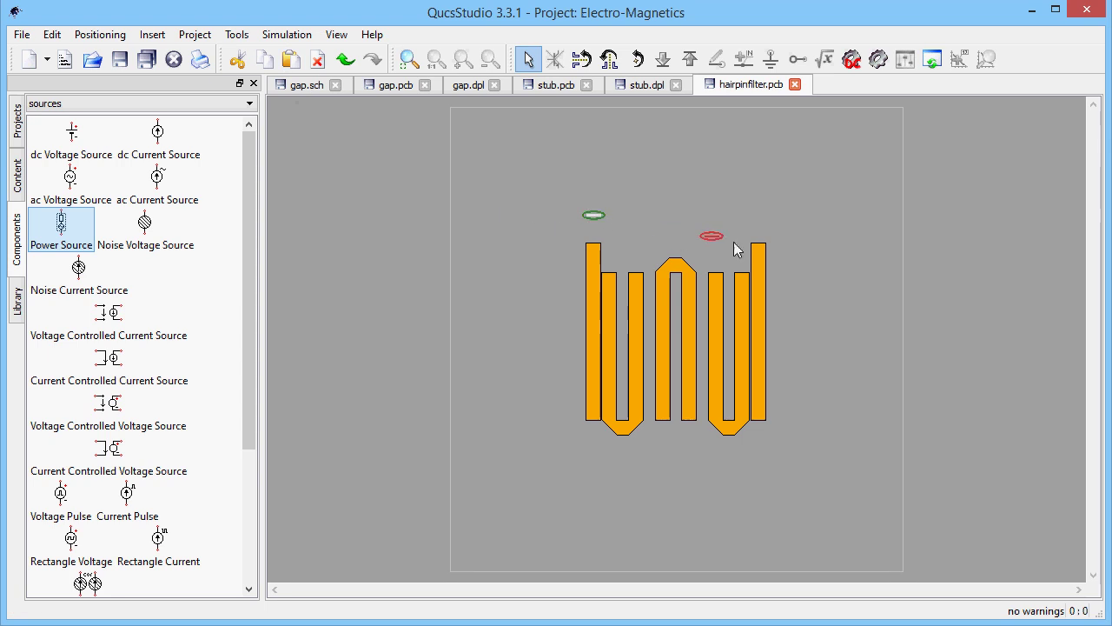
Check the left feed line's coordinates and move the left port to its upper end at x 9.91 mm, y 5.08 mm.
{"action": "double_click", "coordinate": [591, 265]}
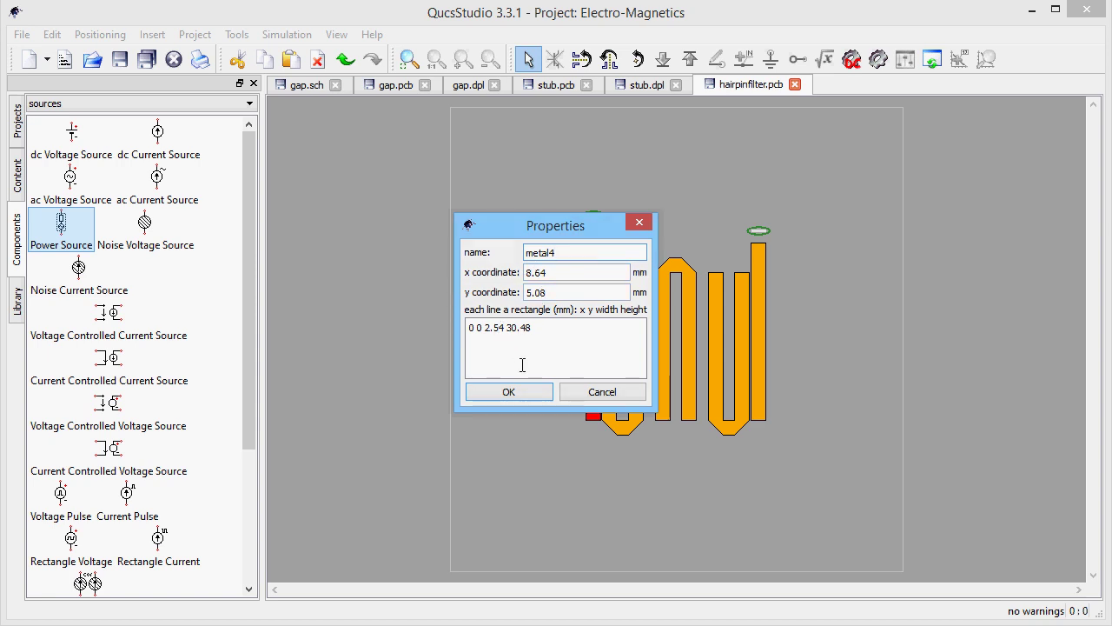
{"action": "left_click", "coordinate": [572, 395]}
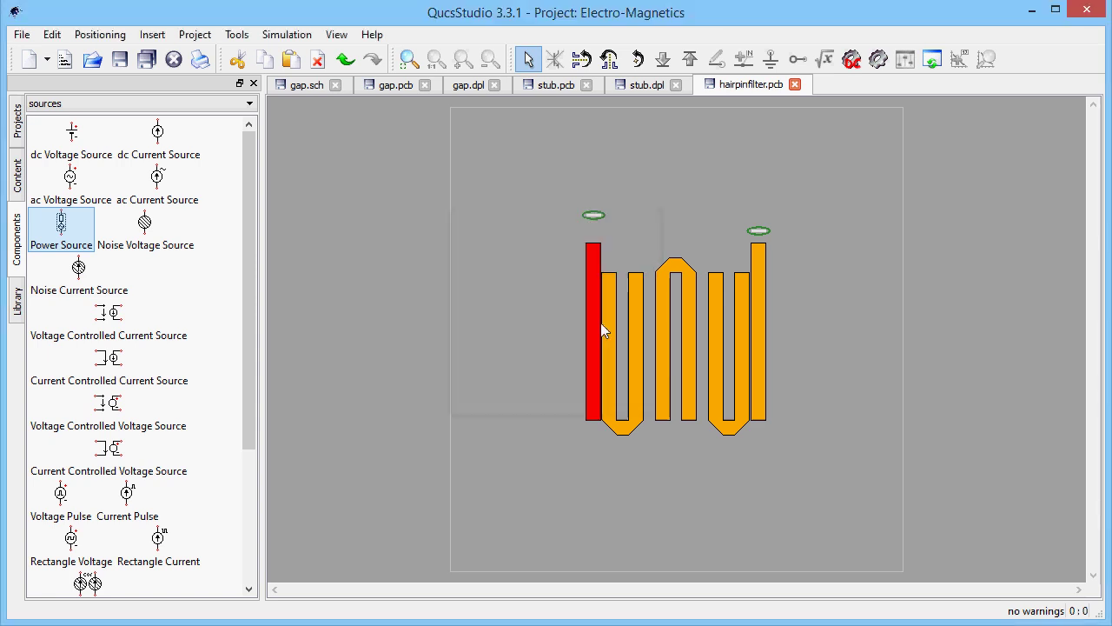
{"action": "left_click", "coordinate": [595, 217]}
{"action": "double_click", "coordinate": [595, 221]}
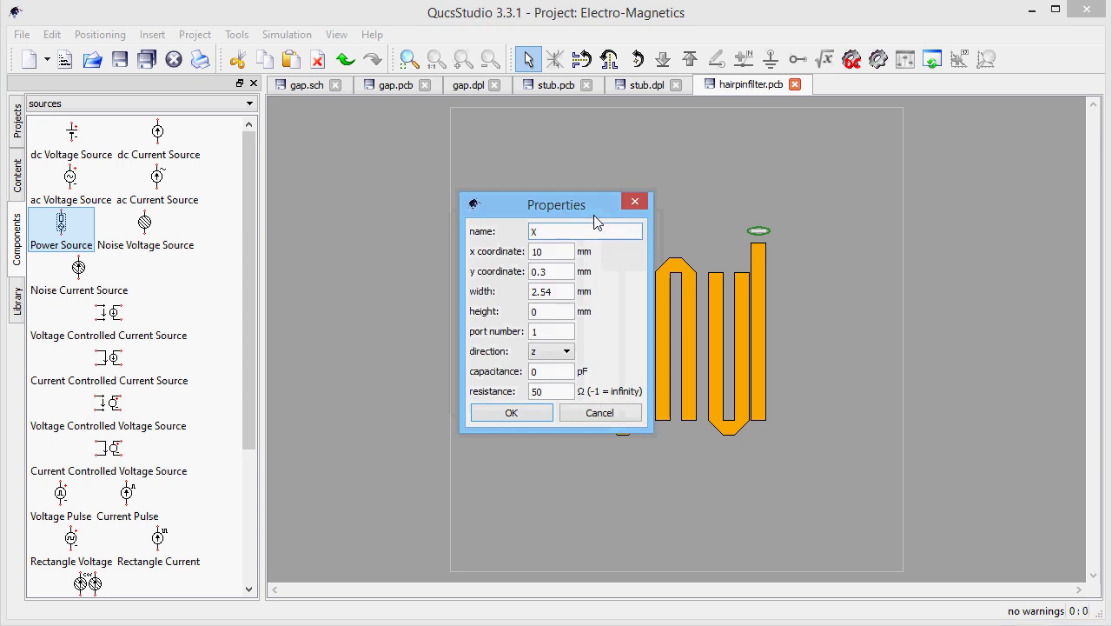
{"action": "left_click_drag", "start_coordinate": [554, 251], "coordinate": [524, 251]}
{"action": "type", "text": "9.91"}
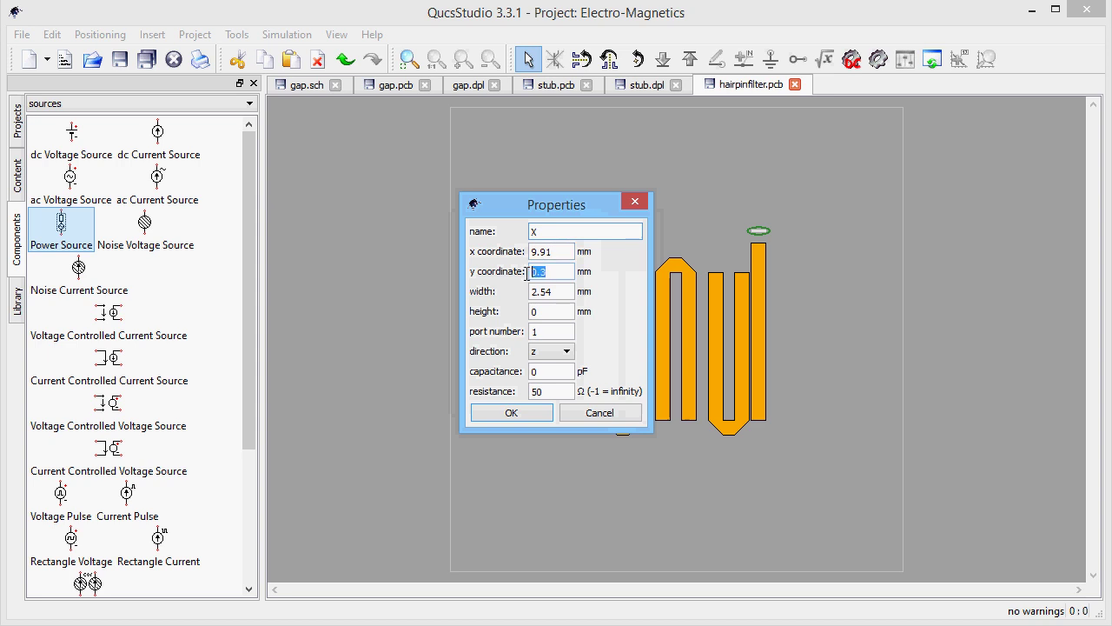
{"action": "type", "text": "5.08"}
{"action": "left_click", "coordinate": [511, 412]}
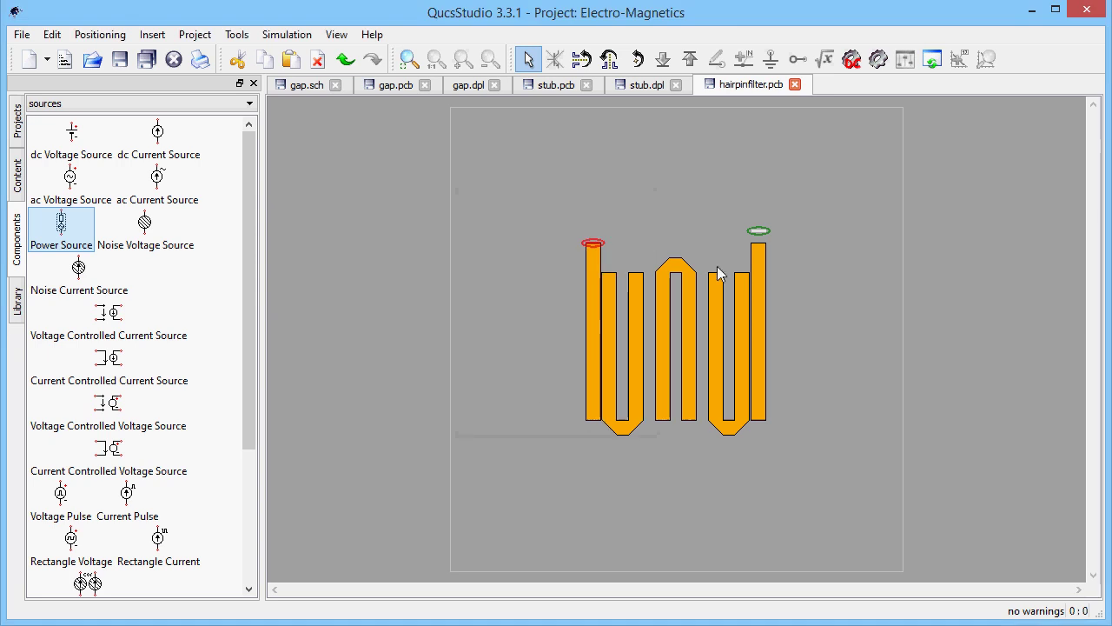
Check the right feed line's coordinates and move the right port to its upper end at x 38.35 mm, y 5.08 mm.
{"action": "double_click", "coordinate": [759, 261]}
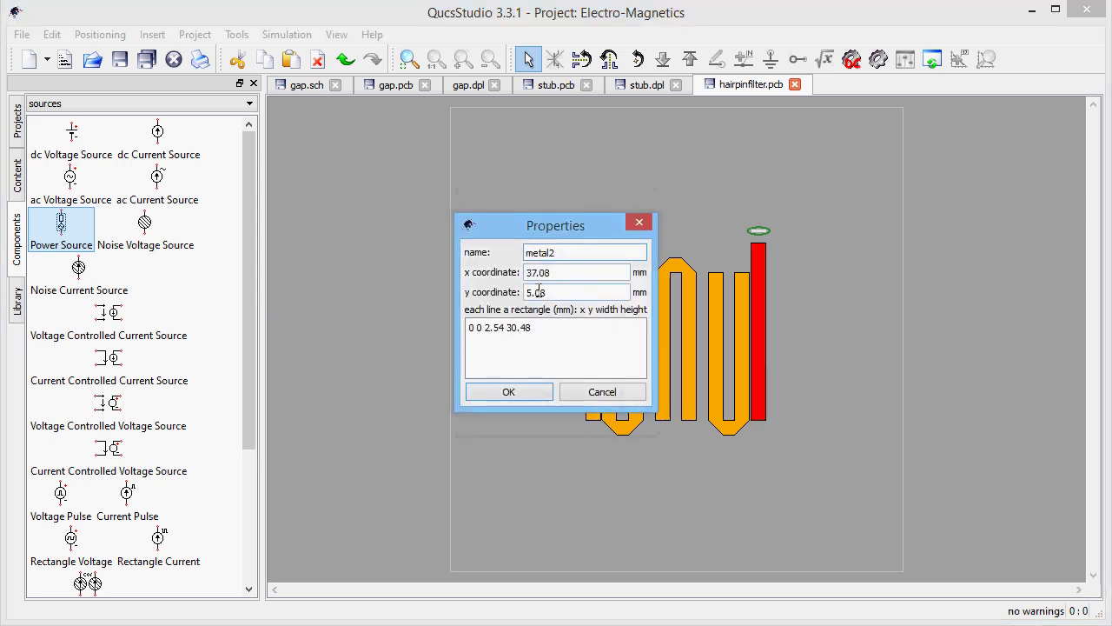
{"action": "left_click", "coordinate": [574, 393]}
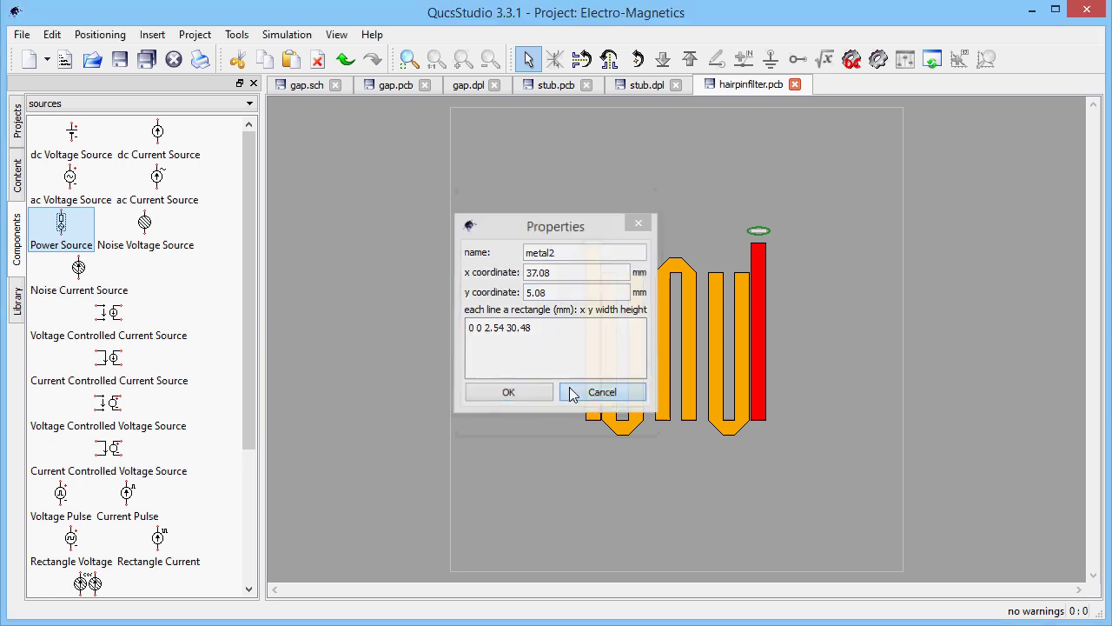
{"action": "double_click", "coordinate": [756, 232]}
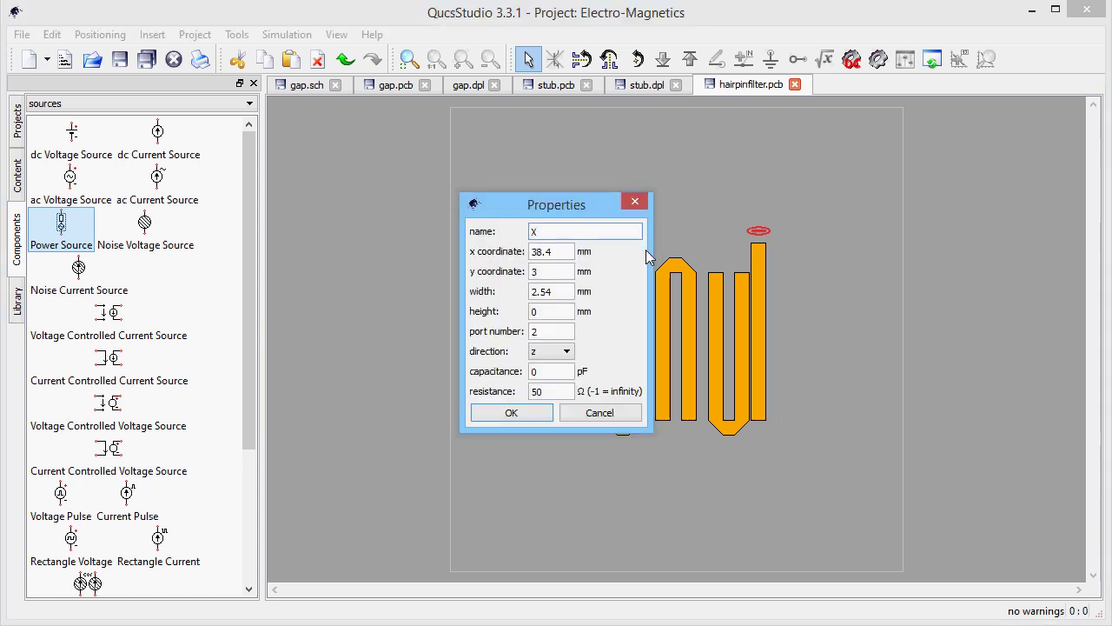
{"action": "left_click", "coordinate": [559, 252]}
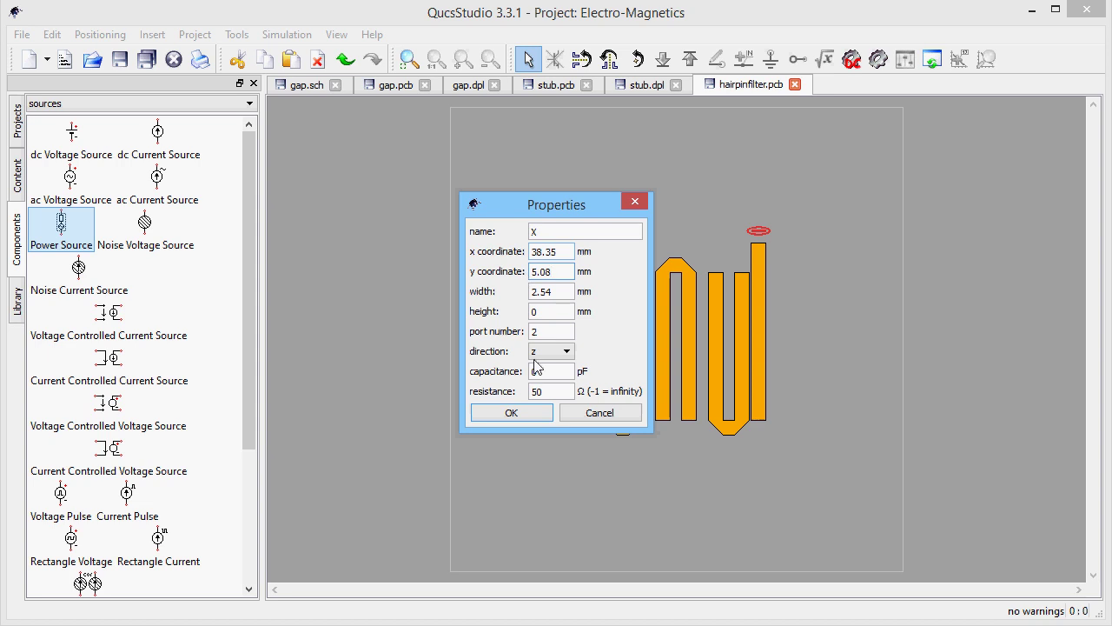
{"action": "left_click", "coordinate": [538, 416]}
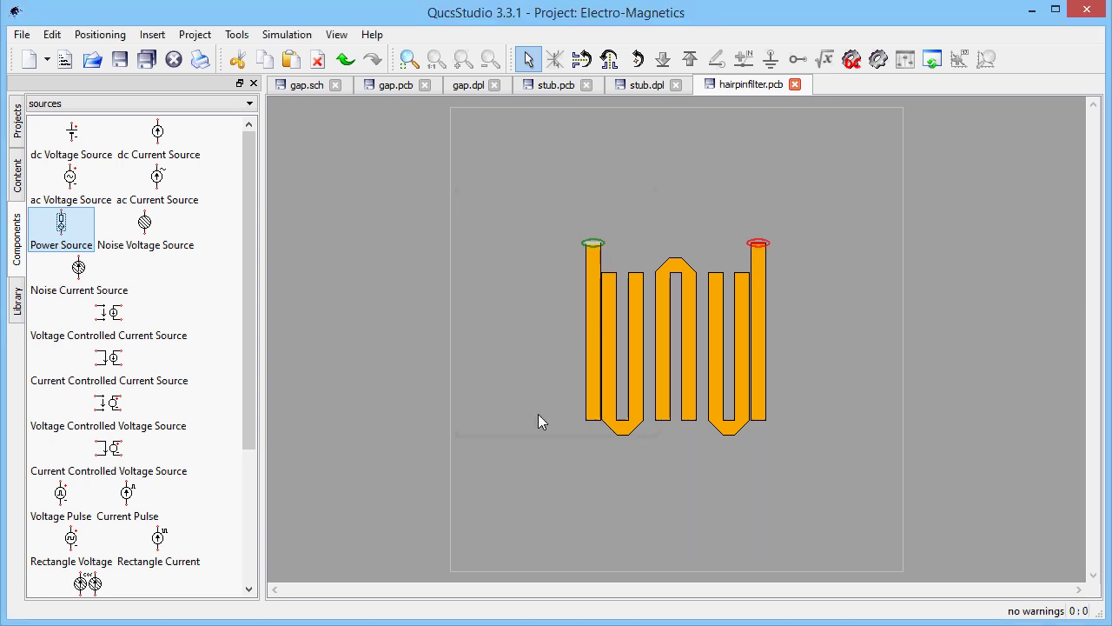
Set the discretization factor of the hairpin filter layout to 25.
{"action": "left_click", "coordinate": [22, 37]}
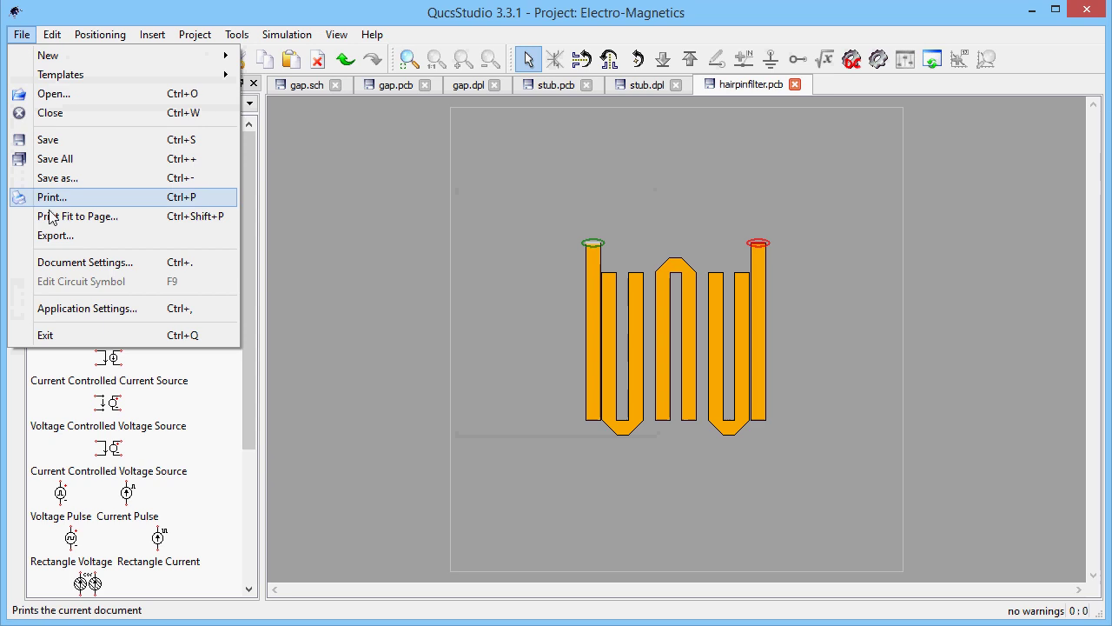
{"action": "left_click", "coordinate": [146, 266]}
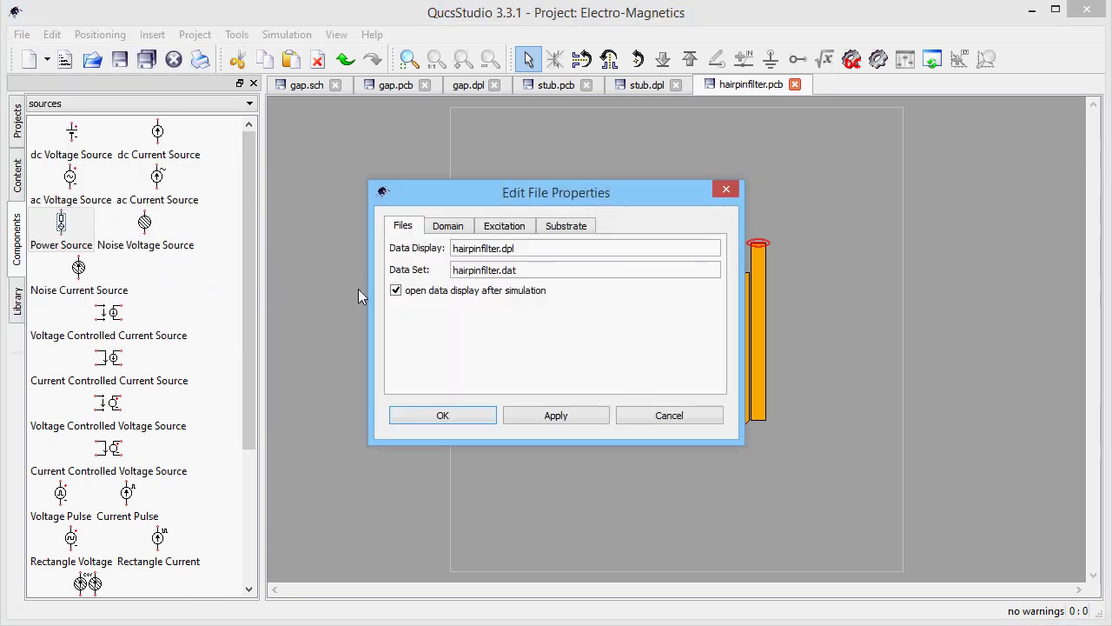
{"action": "left_click", "coordinate": [470, 228]}
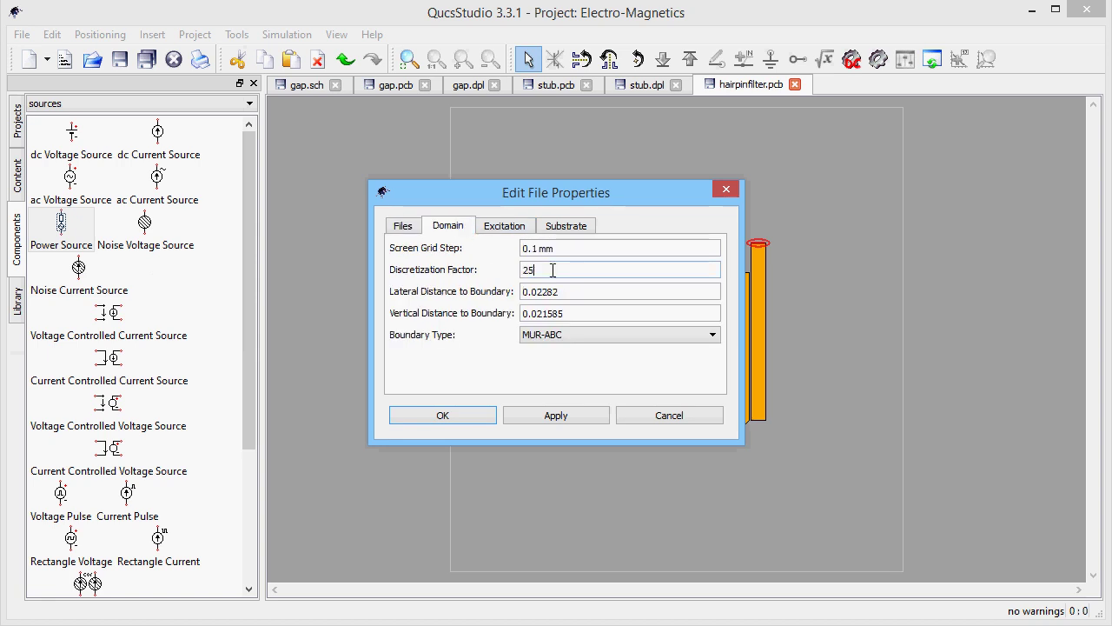
Set the excitation's maximum frequency to 2 GHz and its range to DC free, and simulate the hairpin filter layout.
{"action": "left_click", "coordinate": [504, 225]}
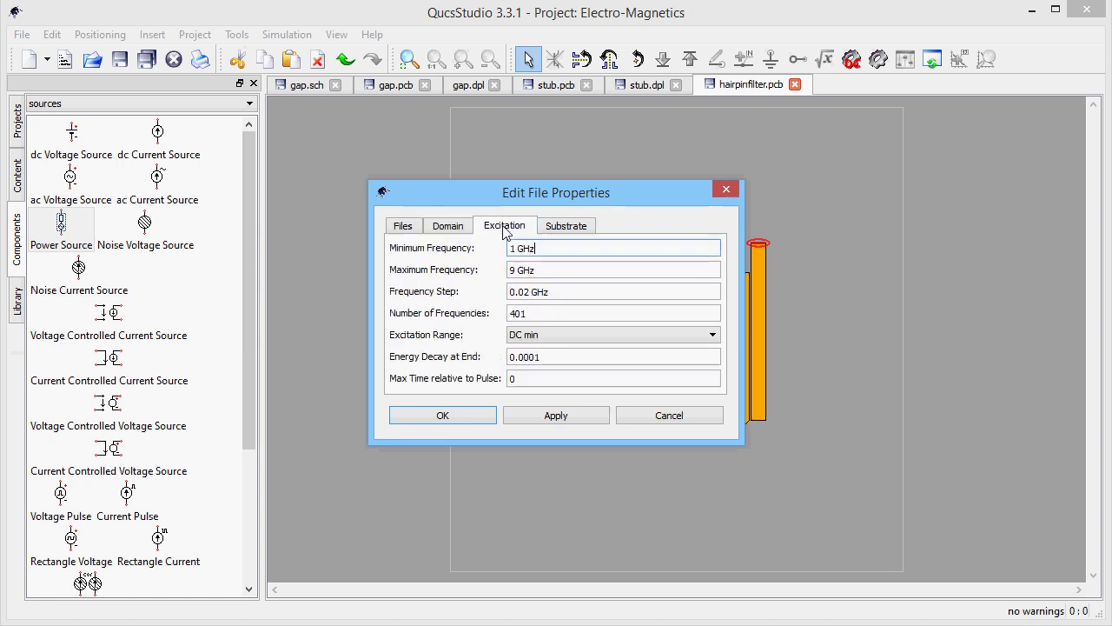
{"action": "left_click_drag", "start_coordinate": [516, 249], "coordinate": [509, 270]}
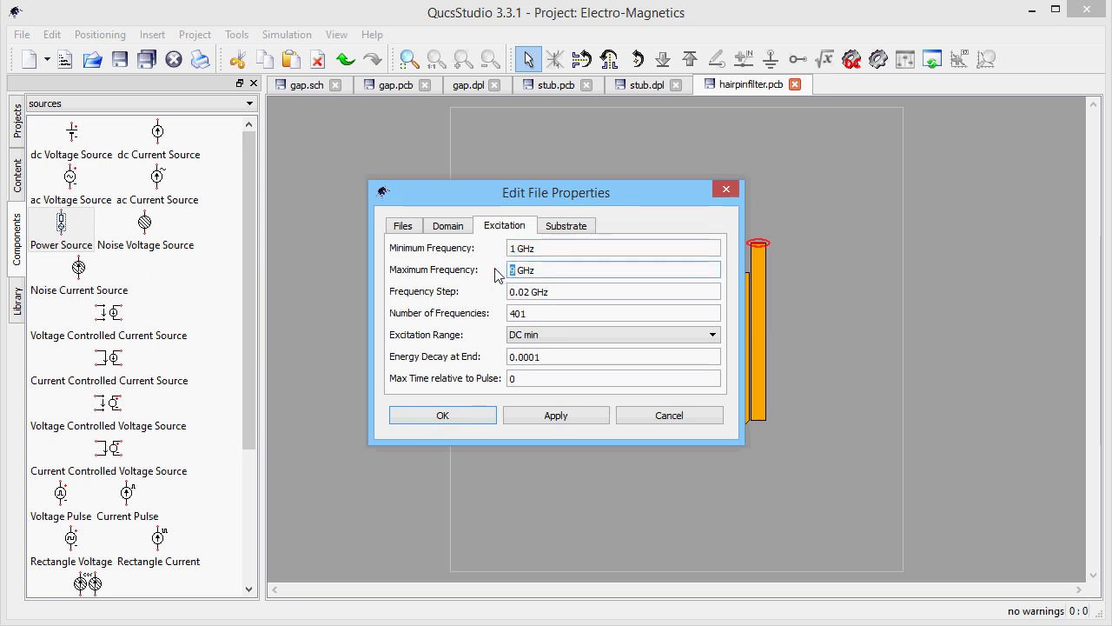
{"action": "type", "text": "2"}
{"action": "left_click", "coordinate": [548, 339]}
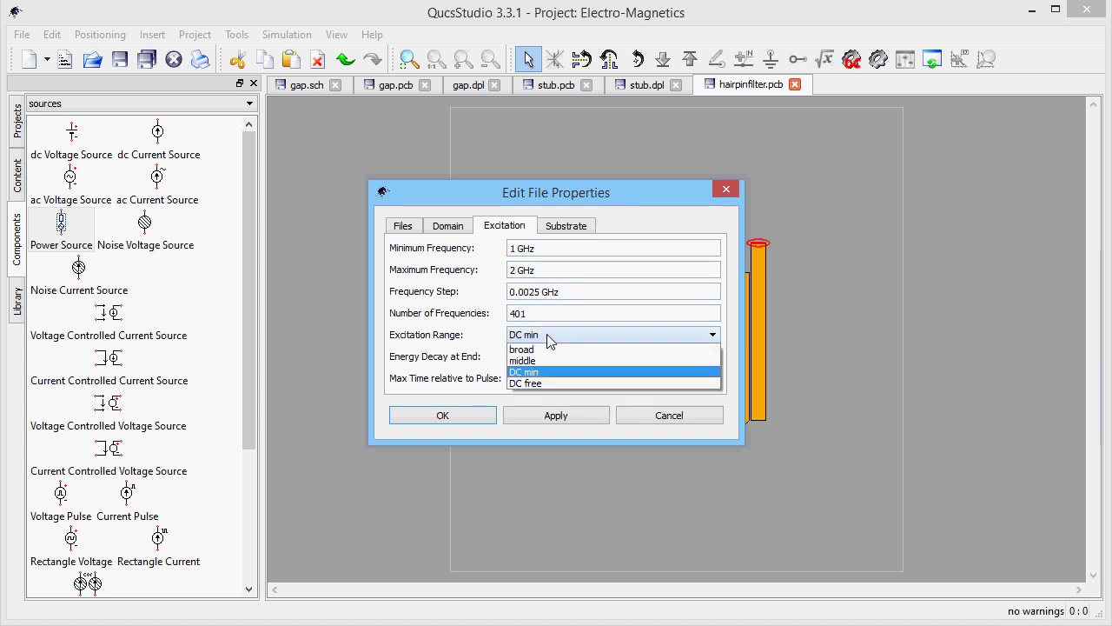
{"action": "left_click", "coordinate": [539, 384]}
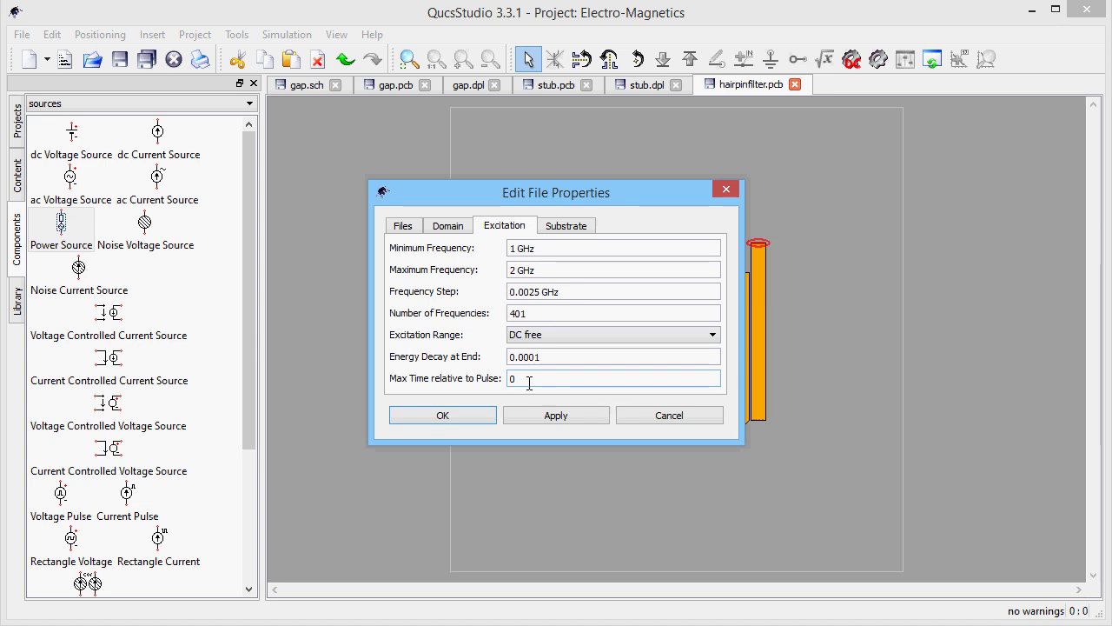
{"action": "left_click", "coordinate": [479, 415]}
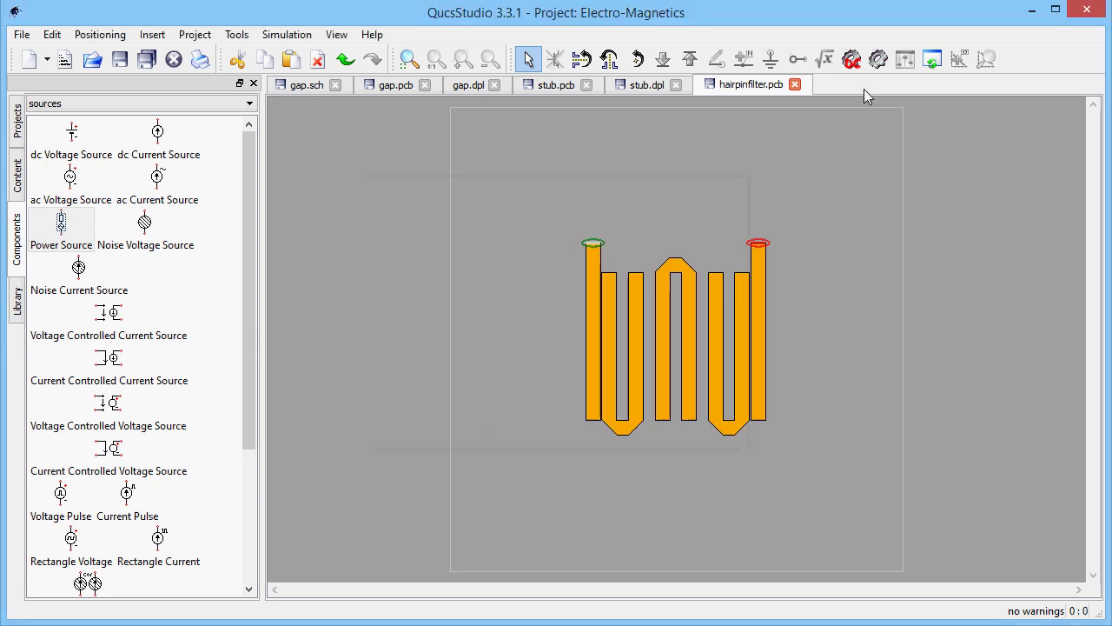
{"action": "left_click", "coordinate": [886, 69]}
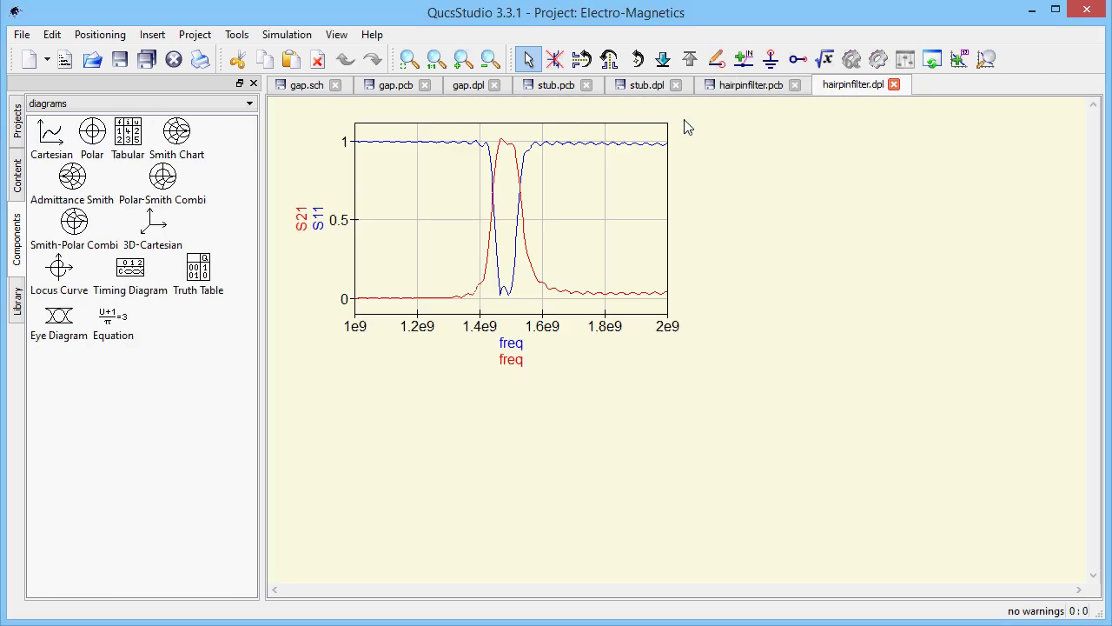
Plot the two curves as dB(S11) and dB(S21) and enlarge the diagram to about one and a half times its width and height.
{"action": "right_click", "coordinate": [645, 197]}
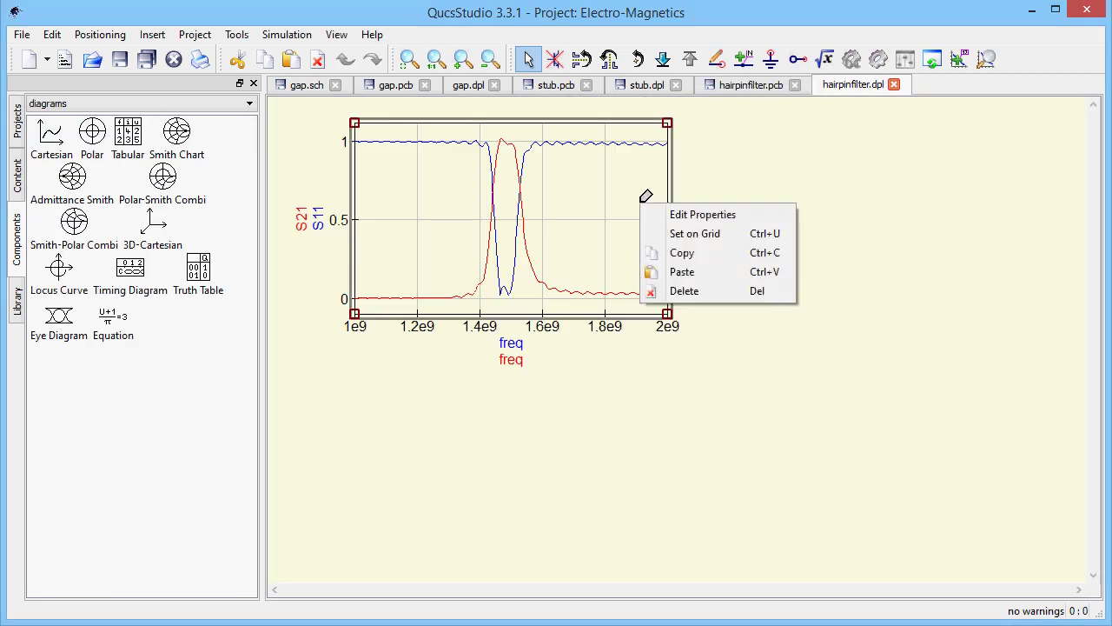
{"action": "left_click", "coordinate": [758, 224]}
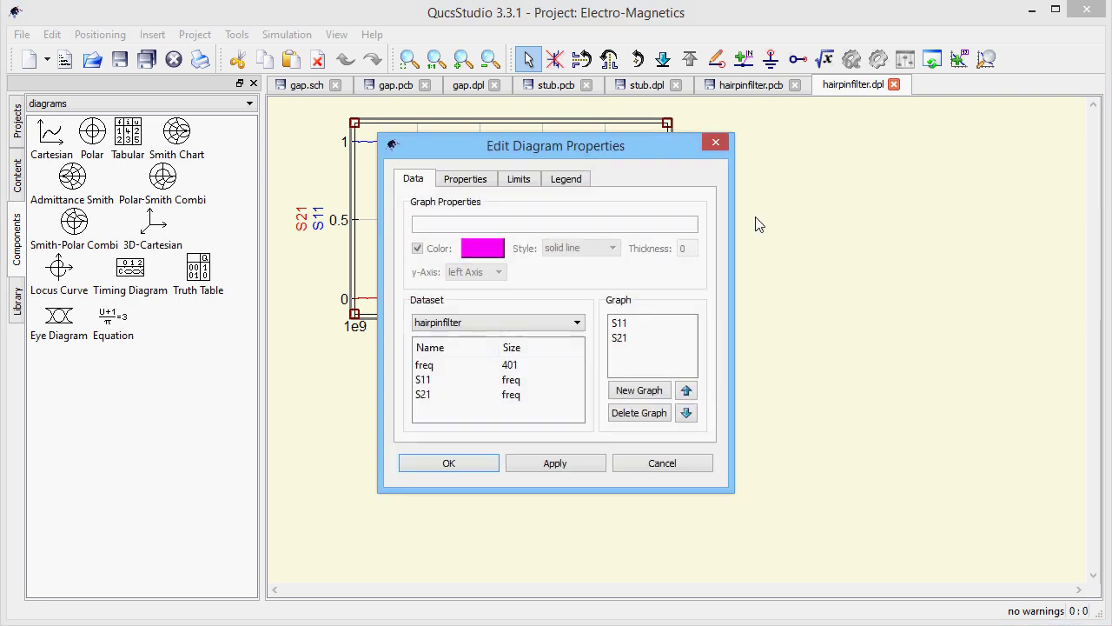
{"action": "left_click", "coordinate": [631, 326]}
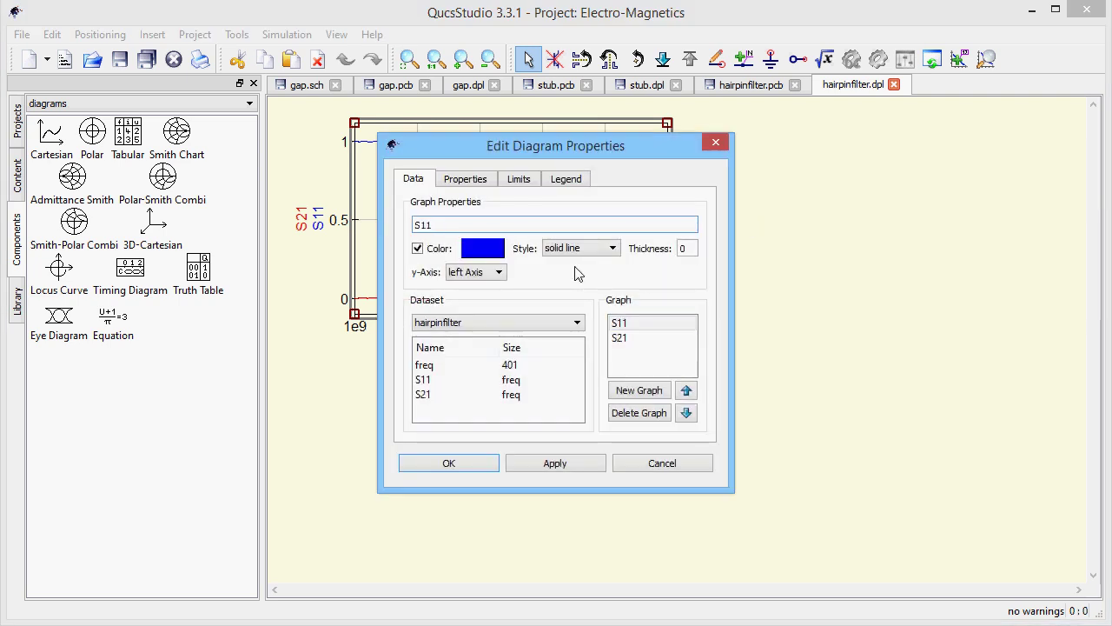
{"action": "key", "text": "Home"}
{"action": "type", "text": "dB("}
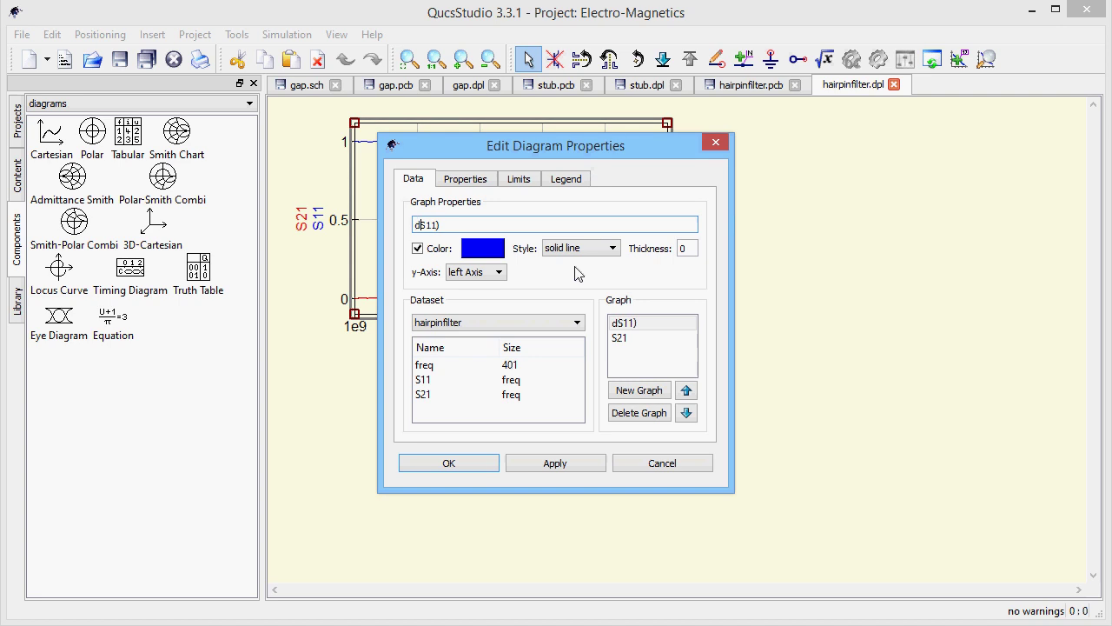
{"action": "left_click", "coordinate": [620, 338]}
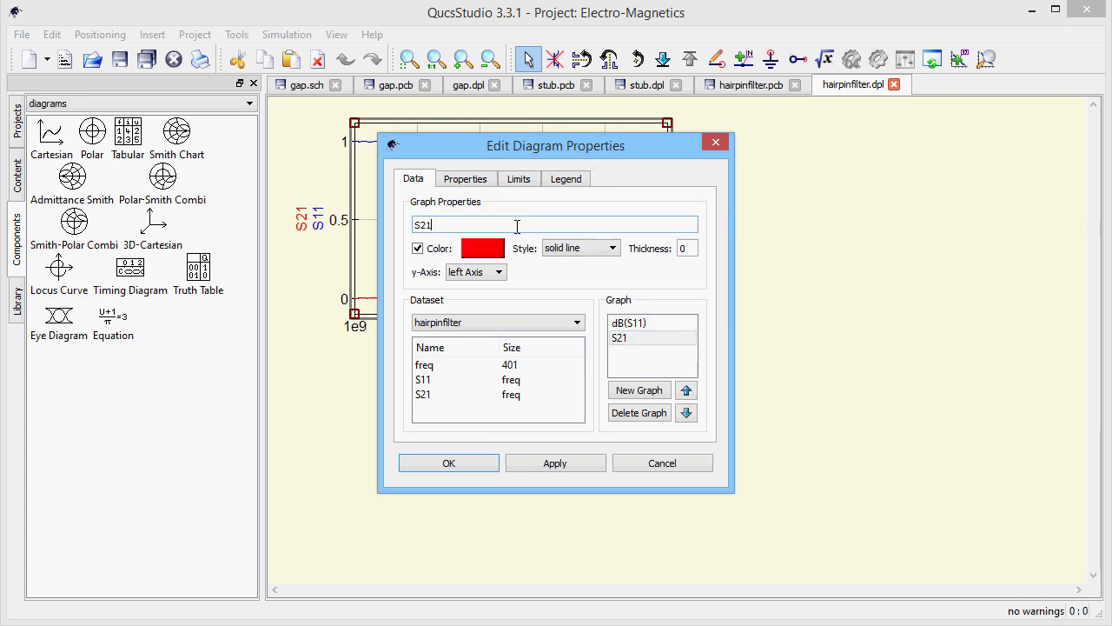
{"action": "type", "text": "dB("}
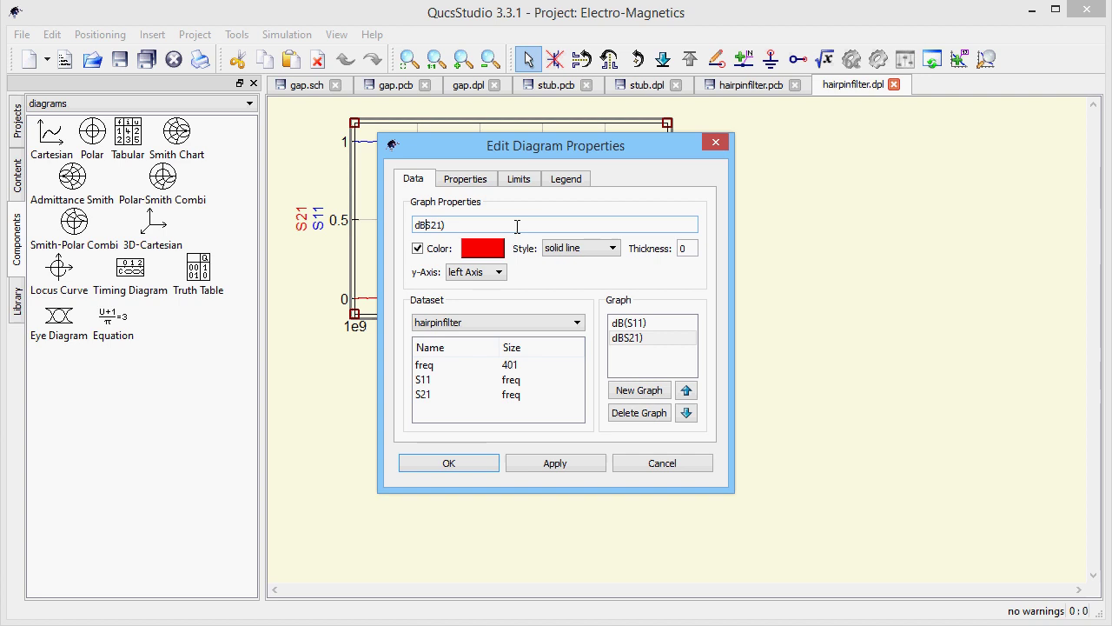
{"action": "left_click", "coordinate": [473, 466]}
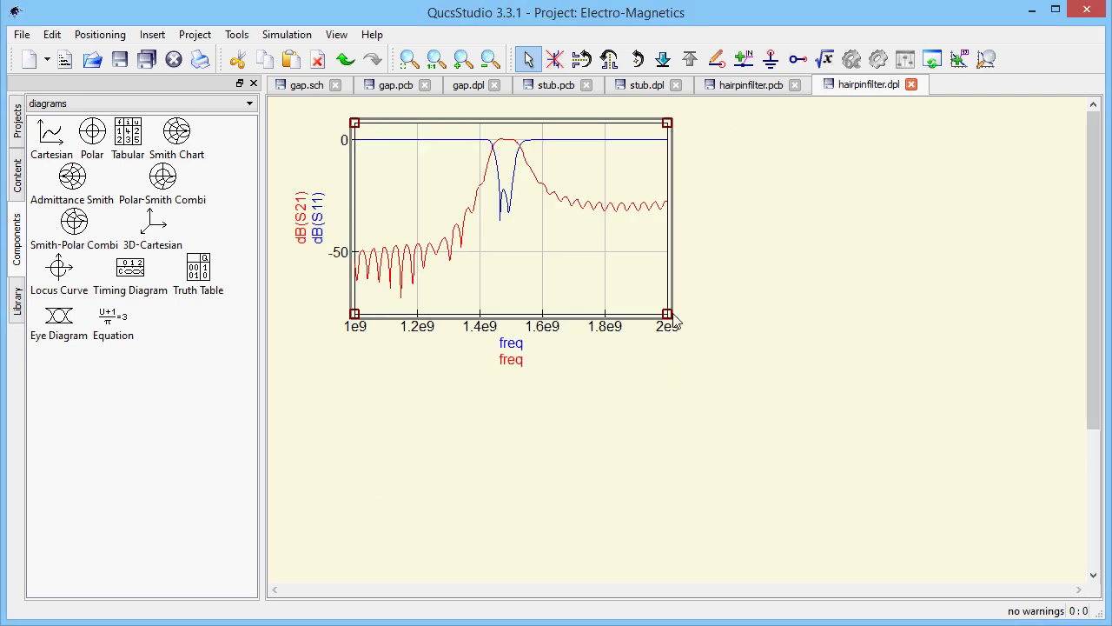
{"action": "left_click_drag", "start_coordinate": [669, 316], "coordinate": [834, 454]}
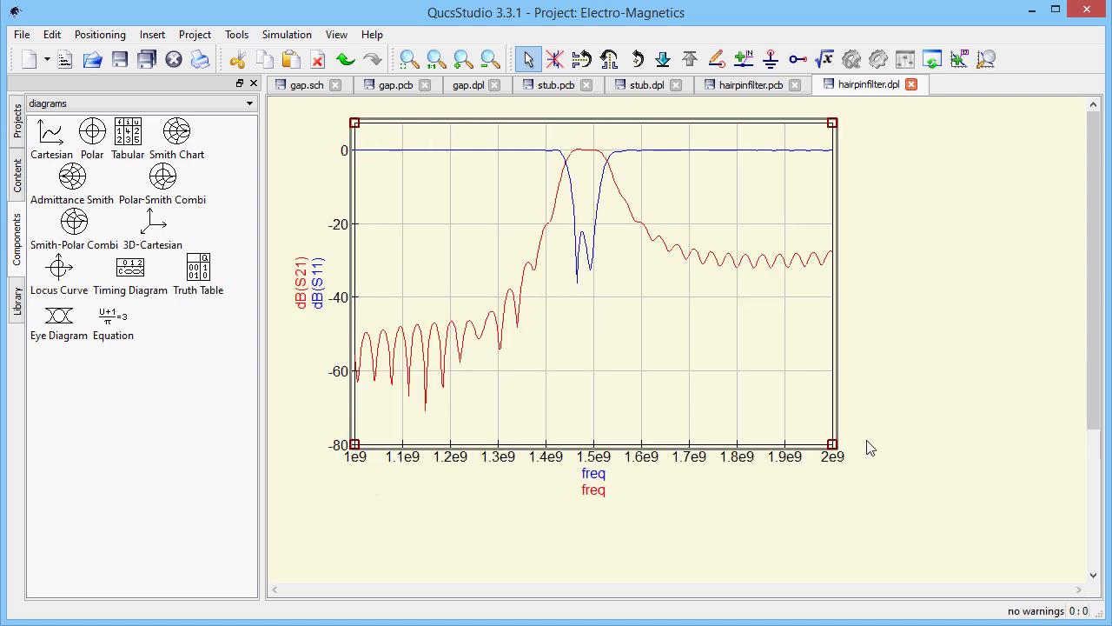